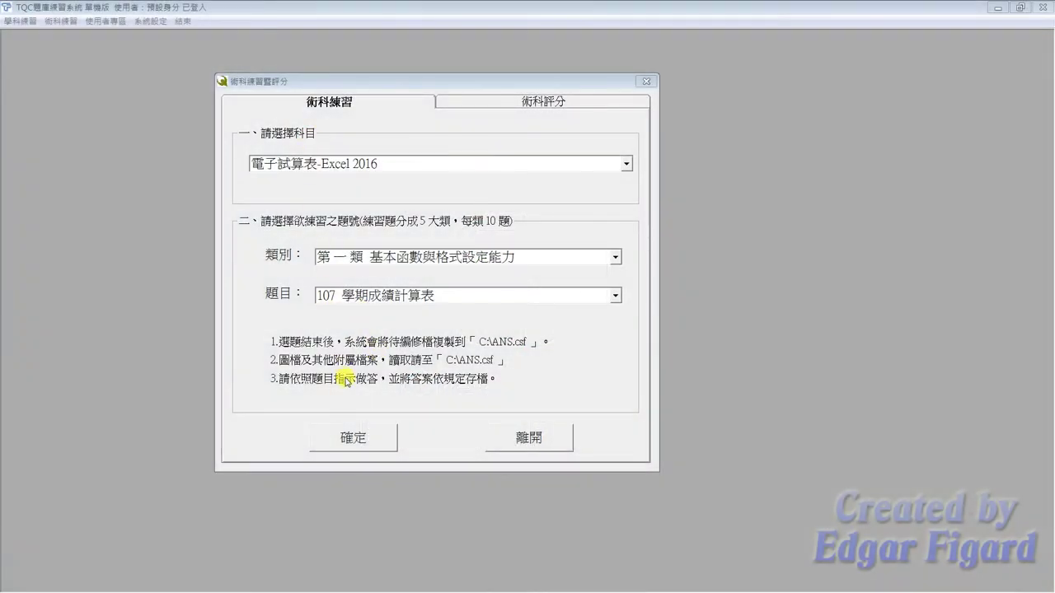
# Step: Start TQC practice question 107 學期成績計算表 and open EX01\EXD01.xlsx
pyautogui.click(356, 437)
pyautogui.click(405, 337)
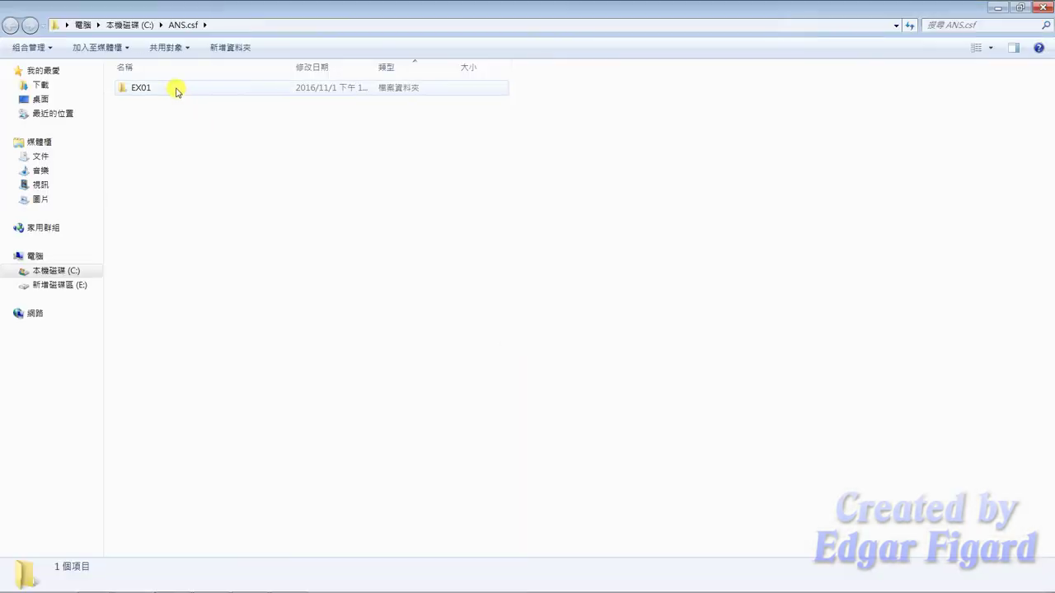
pyautogui.doubleClick(177, 87)
pyautogui.doubleClick(176, 87)
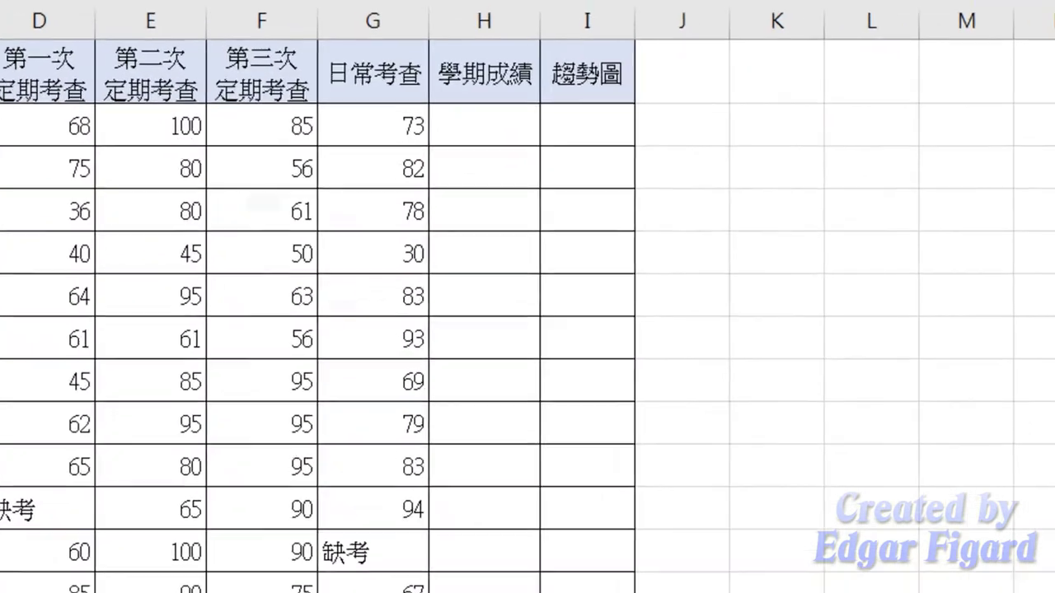
# Step: Copy =ROUND(AVERAGEA(D2:G2),0) from 107公式.txt and return to cell H2 in Excel
pyautogui.click(311, 585)
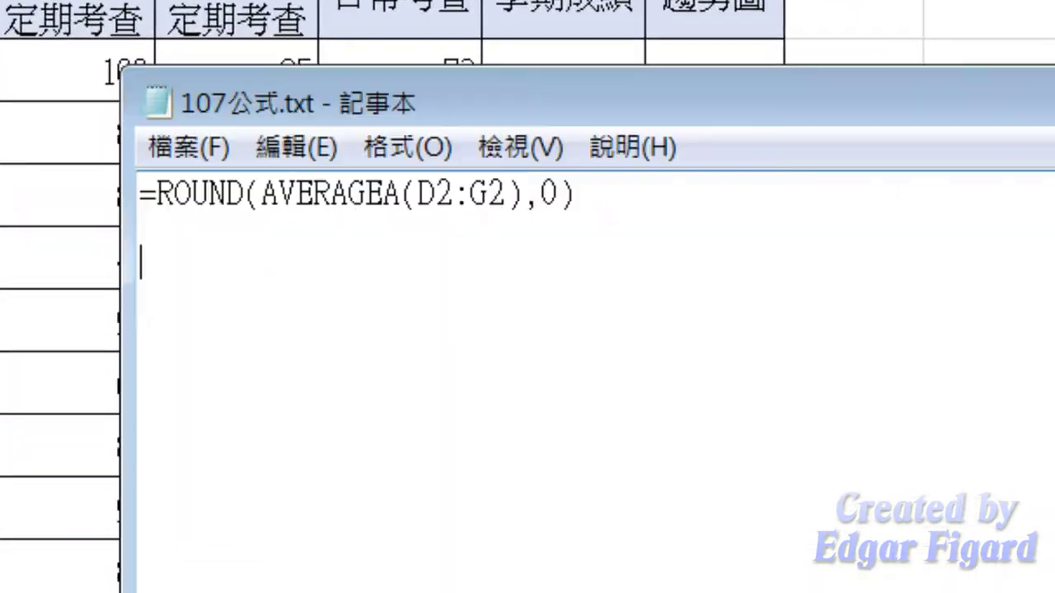
pyautogui.moveTo(141, 193); pyautogui.dragTo(560, 193)
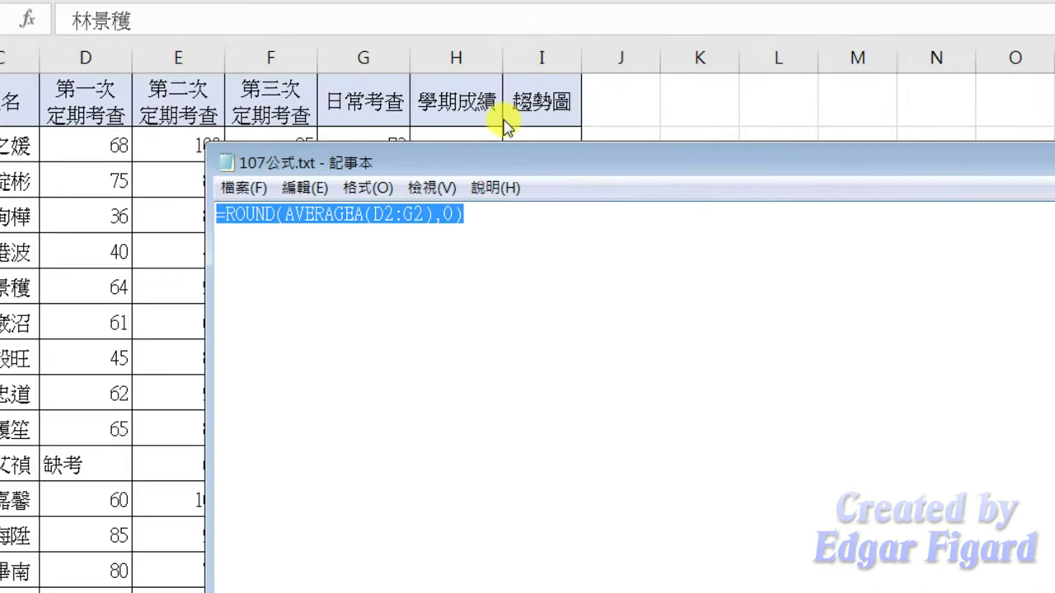
pyautogui.hotkey('ctrl', 'c')
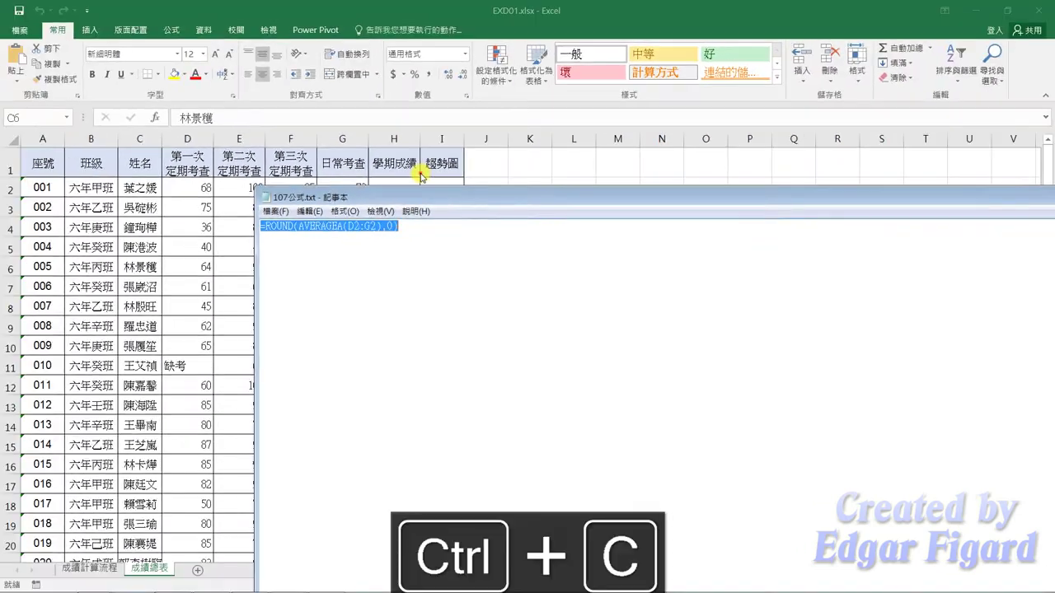
pyautogui.click(420, 173)
pyautogui.click(395, 190)
# Step: Paste the =ROUND(AVERAGEA(D2:G2),0) formula into H2
pyautogui.click(372, 118)
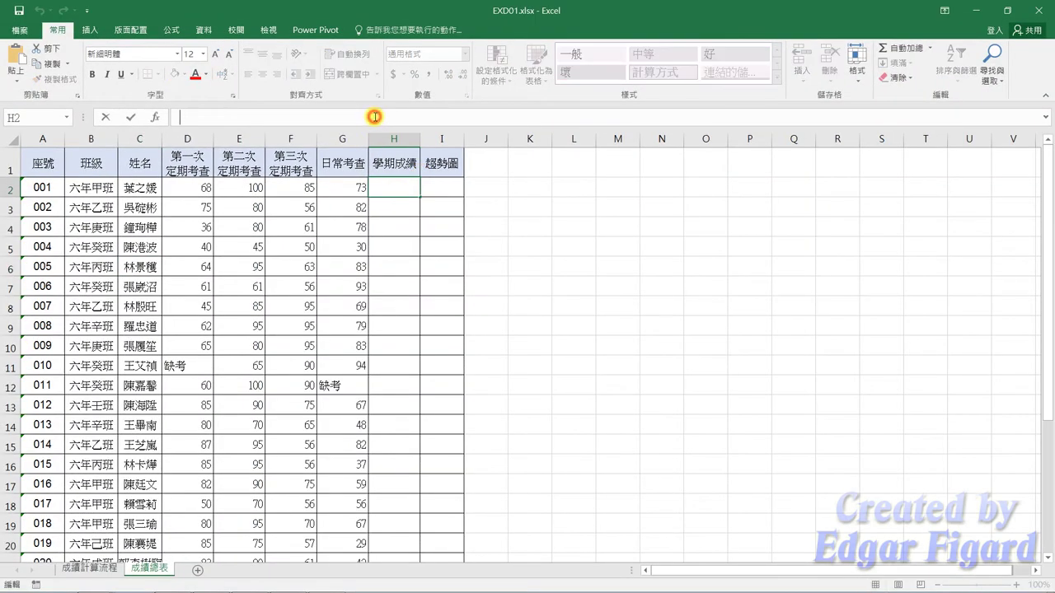
pyautogui.hotkey('ctrl', 'v')
pyautogui.press('Return')
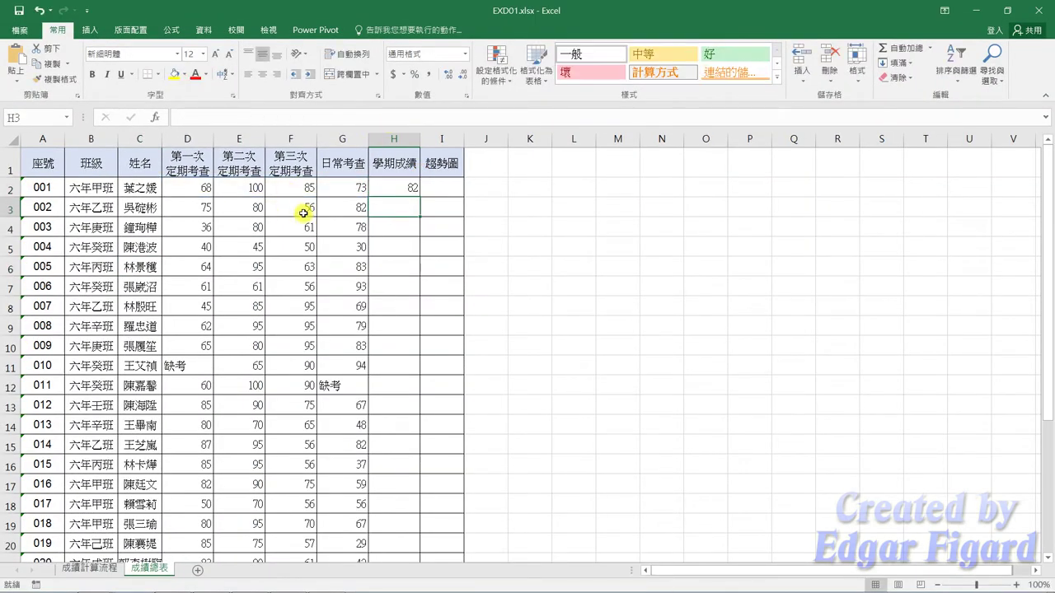
pyautogui.click(395, 187)
# Step: Fill the formula down the 學期成績 column and select D2:H31
pyautogui.click(423, 196)
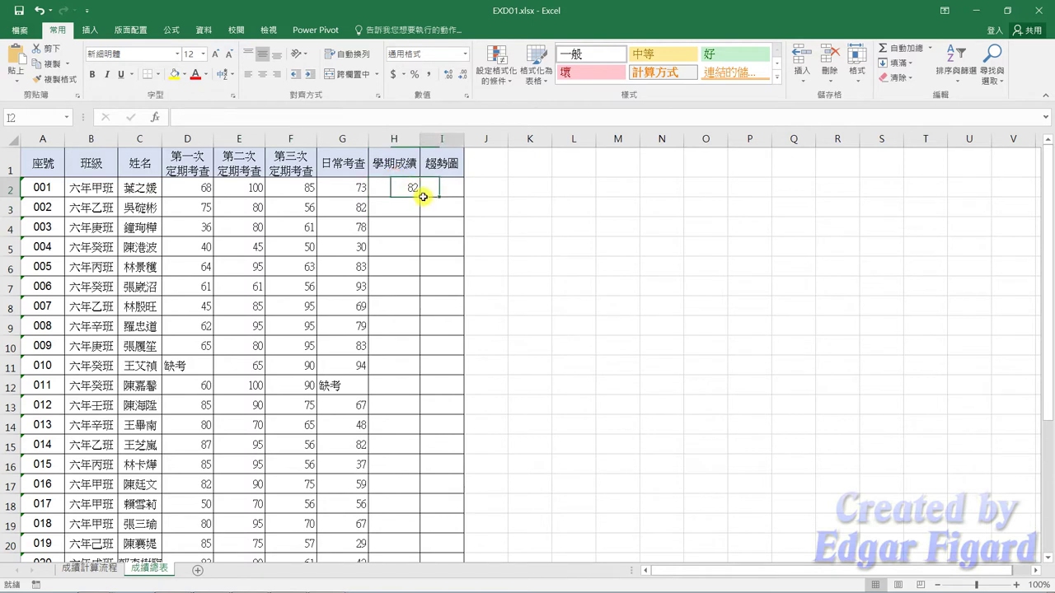
pyautogui.click(410, 196)
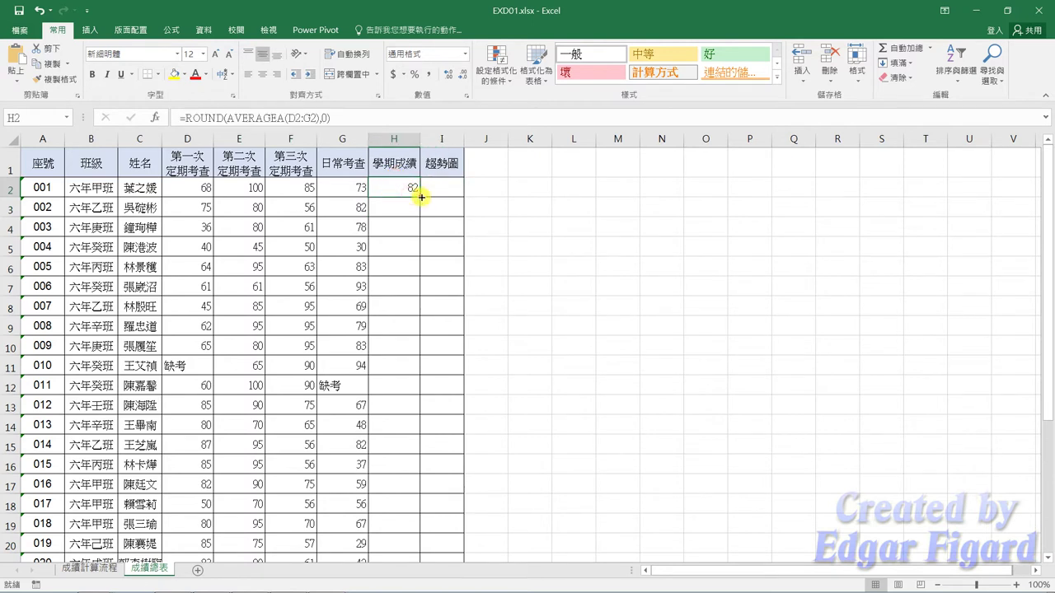
pyautogui.doubleClick(421, 197)
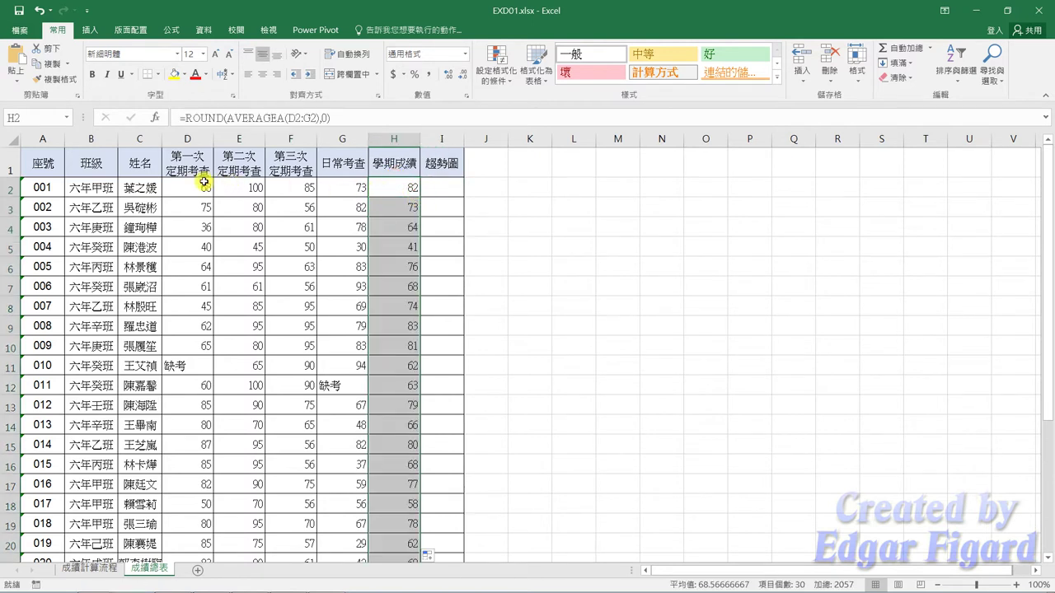
pyautogui.moveTo(202, 186); pyautogui.dragTo(384, 183)
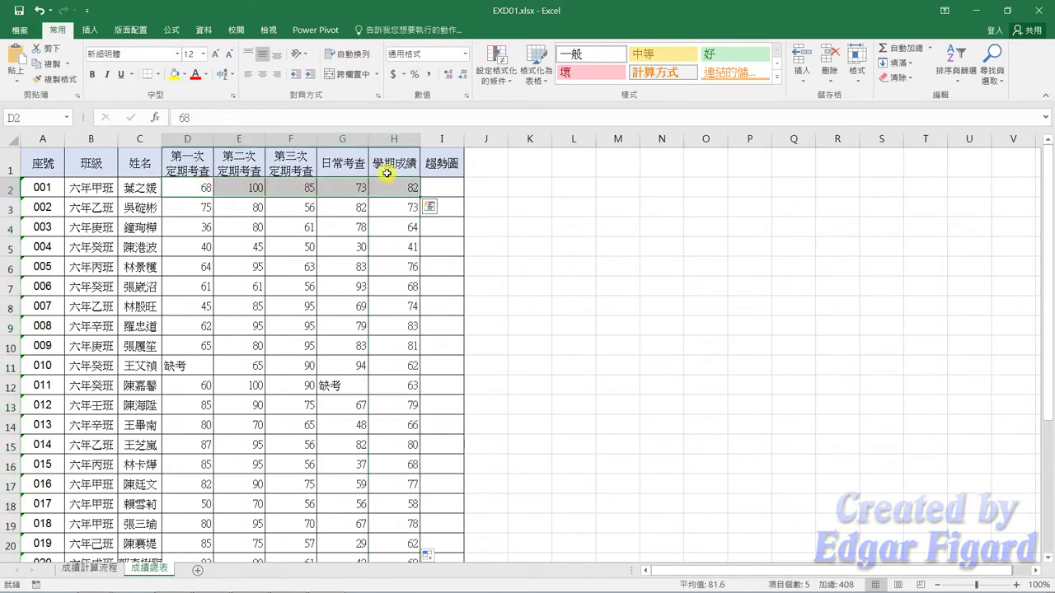
pyautogui.hotkey('ctrl', 'shift', 'Down')
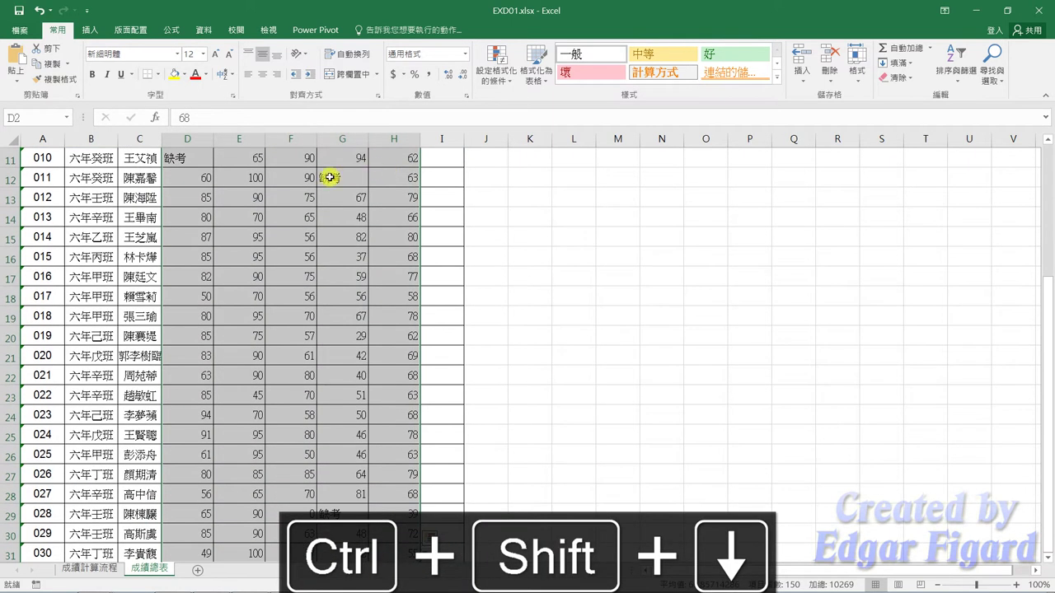
# Step: Insert column sparklines from data D2:H31 into location I2:I31
pyautogui.click(93, 31)
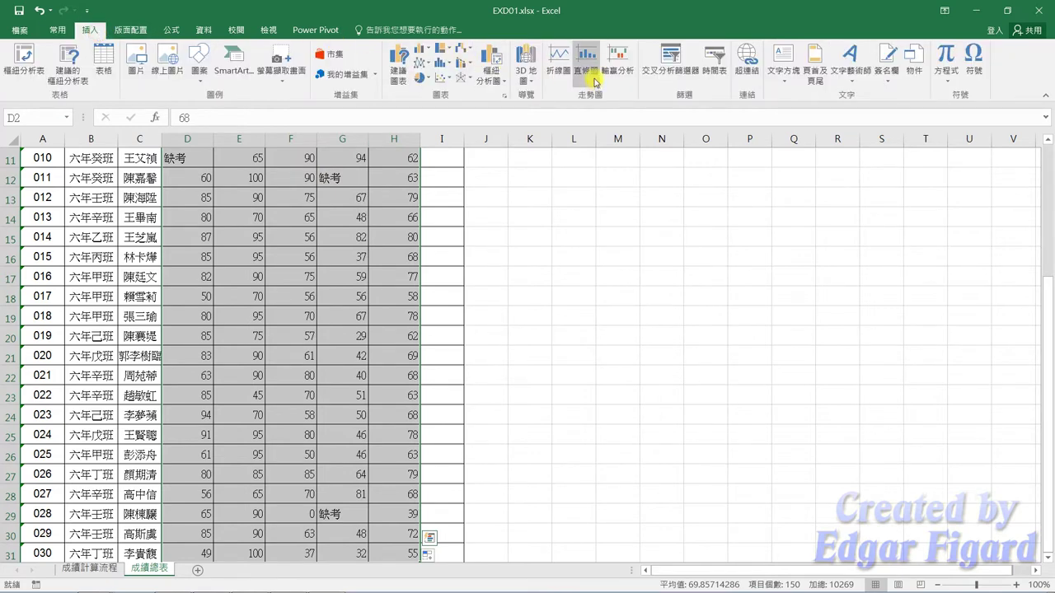
pyautogui.click(595, 82)
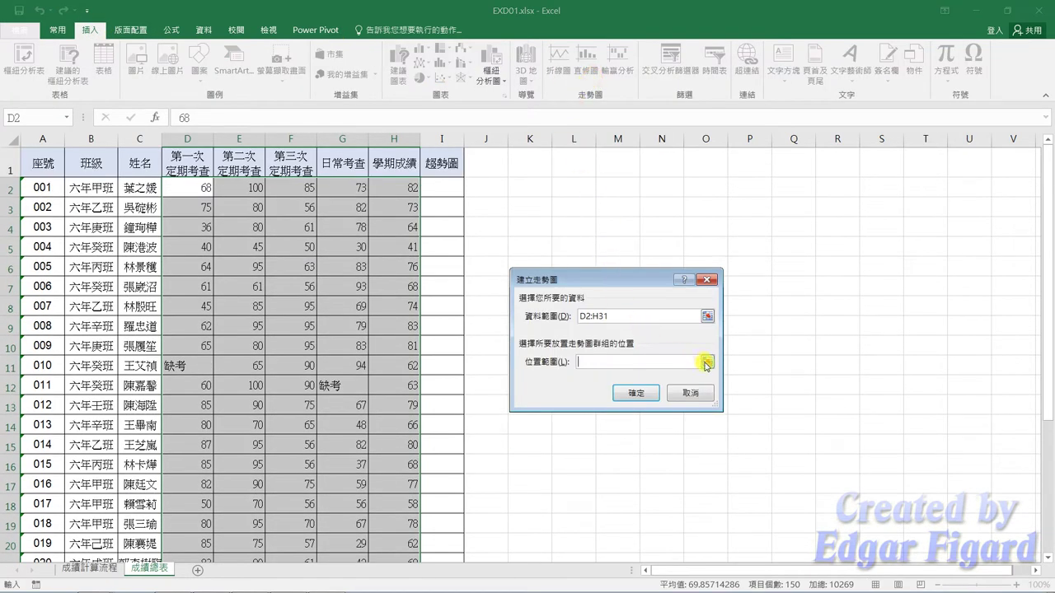
pyautogui.click(706, 363)
pyautogui.moveTo(445, 186)
pyautogui.mouseDown()
pyautogui.moveTo(398, 549)
pyautogui.moveTo(459, 590)
pyautogui.mouseUp()
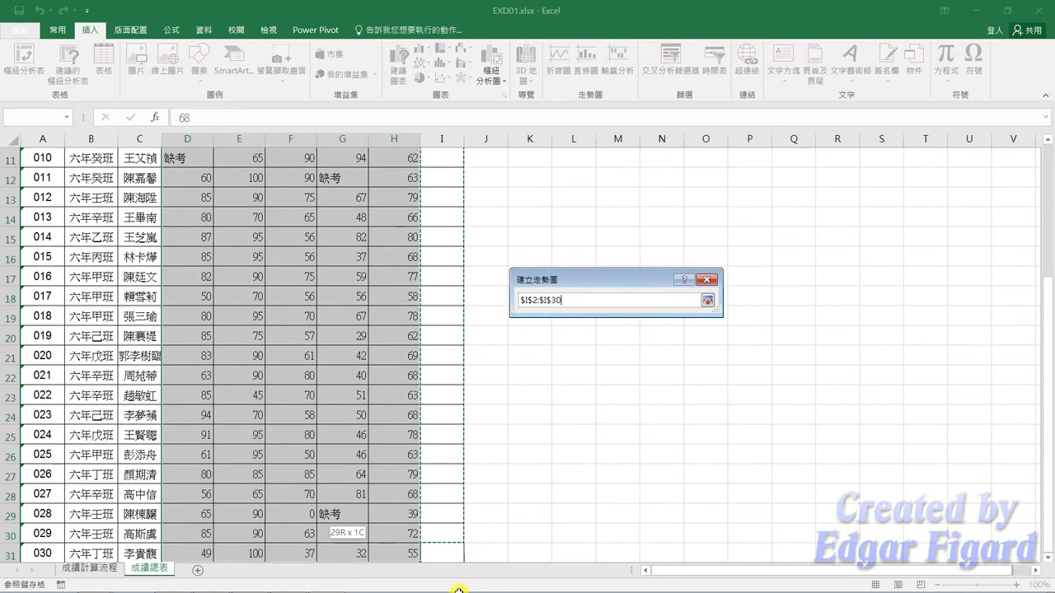
pyautogui.moveTo(459, 590); pyautogui.dragTo(468, 487)
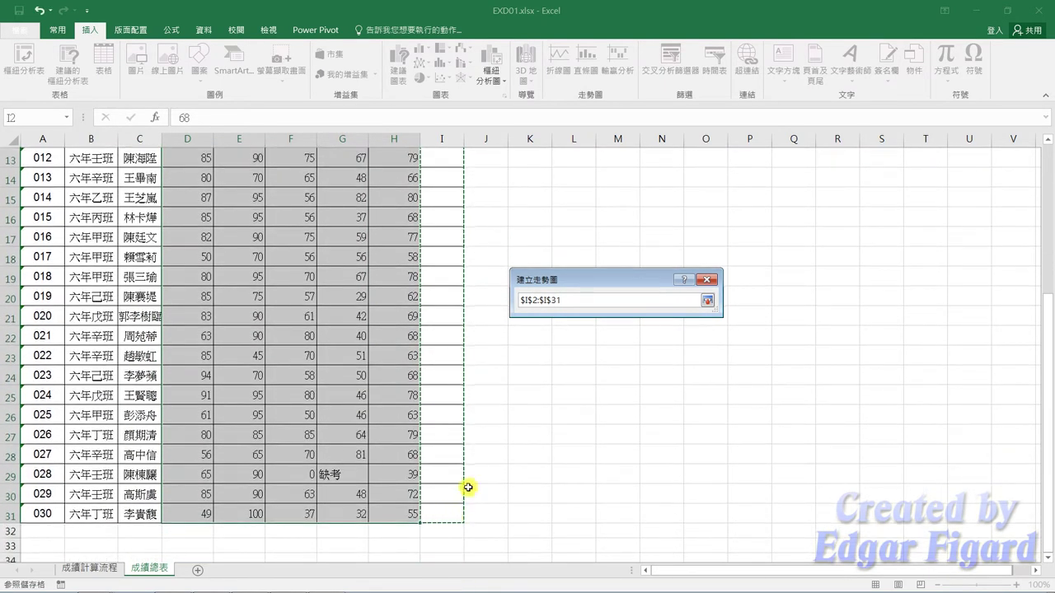
pyautogui.click(706, 300)
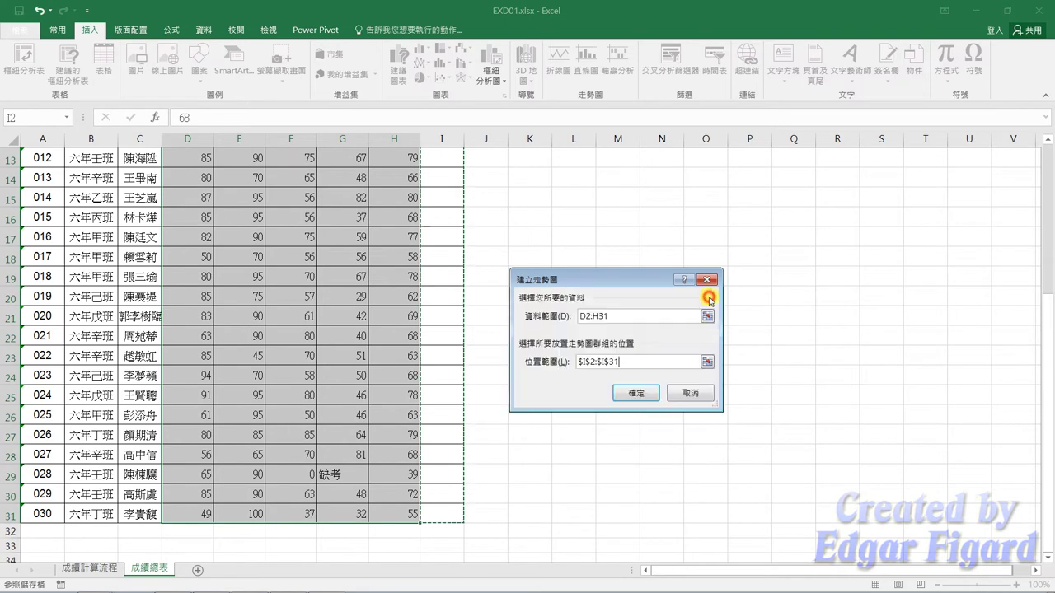
pyautogui.click(644, 393)
pyautogui.scroll(3, 483, 247)
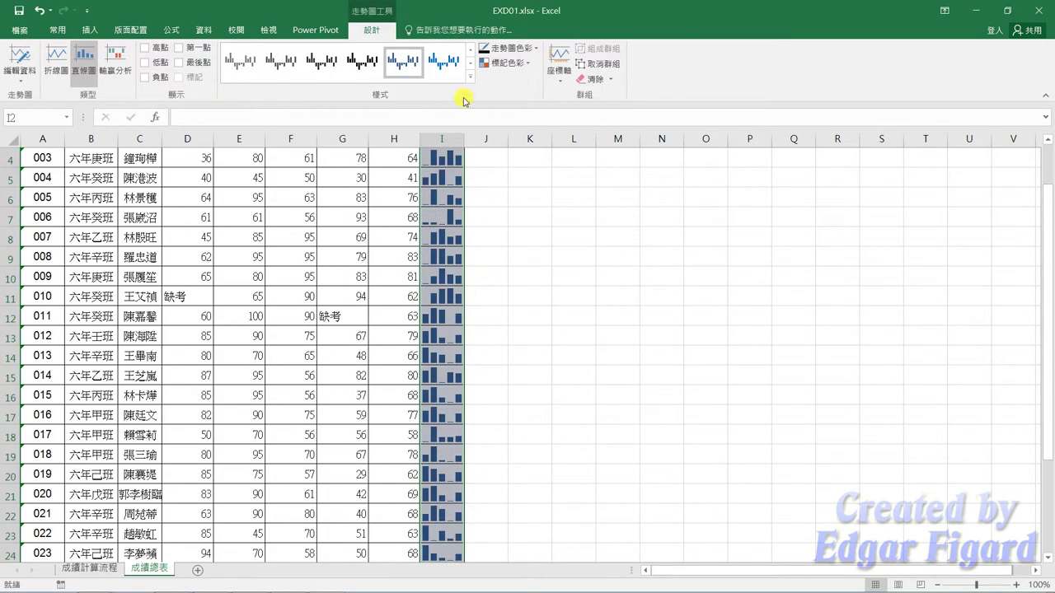
# Step: Mark high and last points on the sparklines and apply the black/grey/orange style
pyautogui.click(153, 49)
pyautogui.click(195, 63)
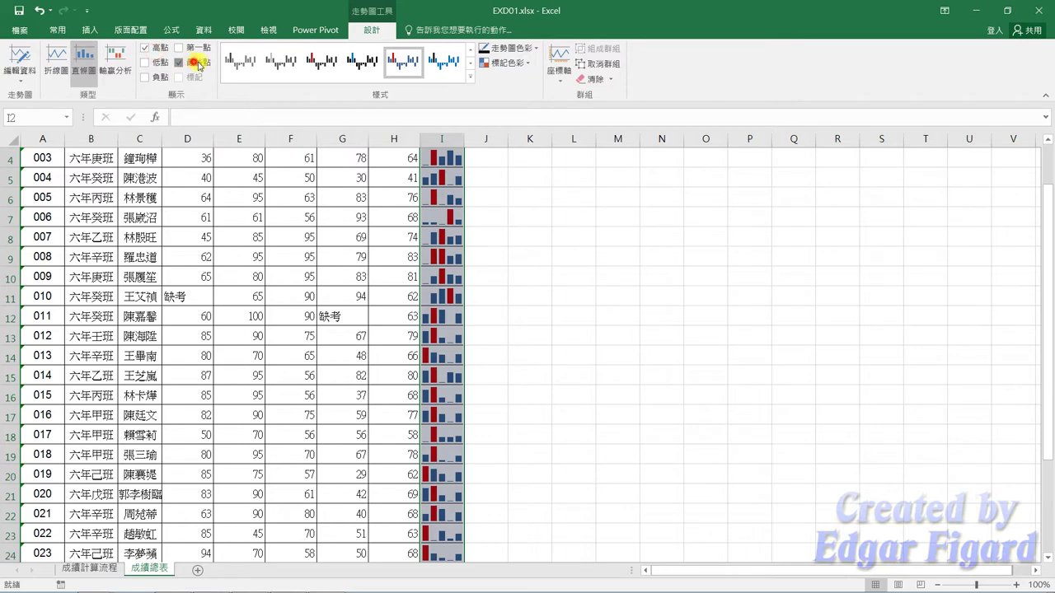
pyautogui.click(469, 76)
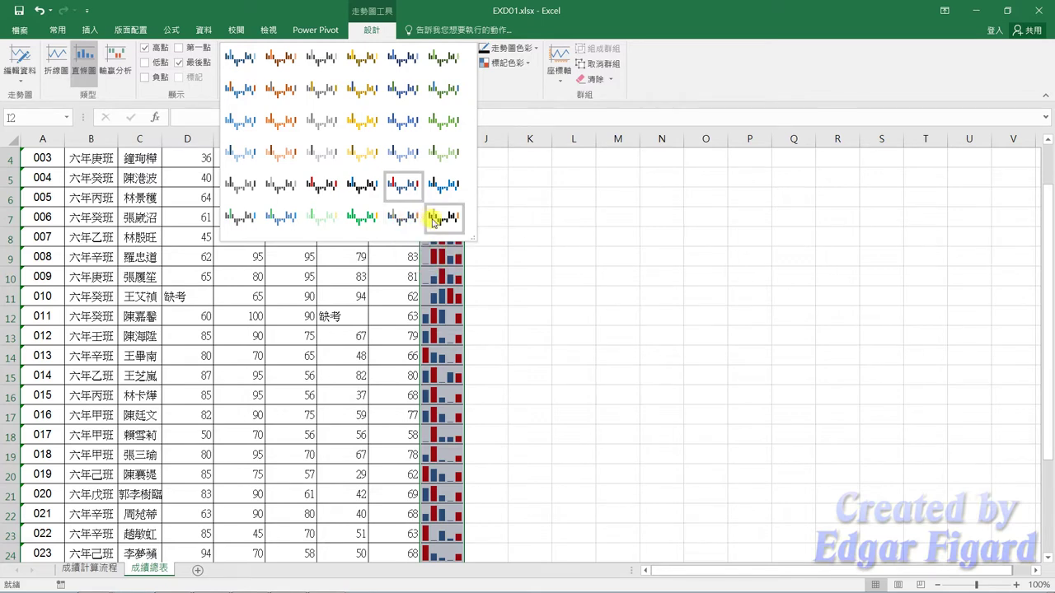
pyautogui.click(433, 220)
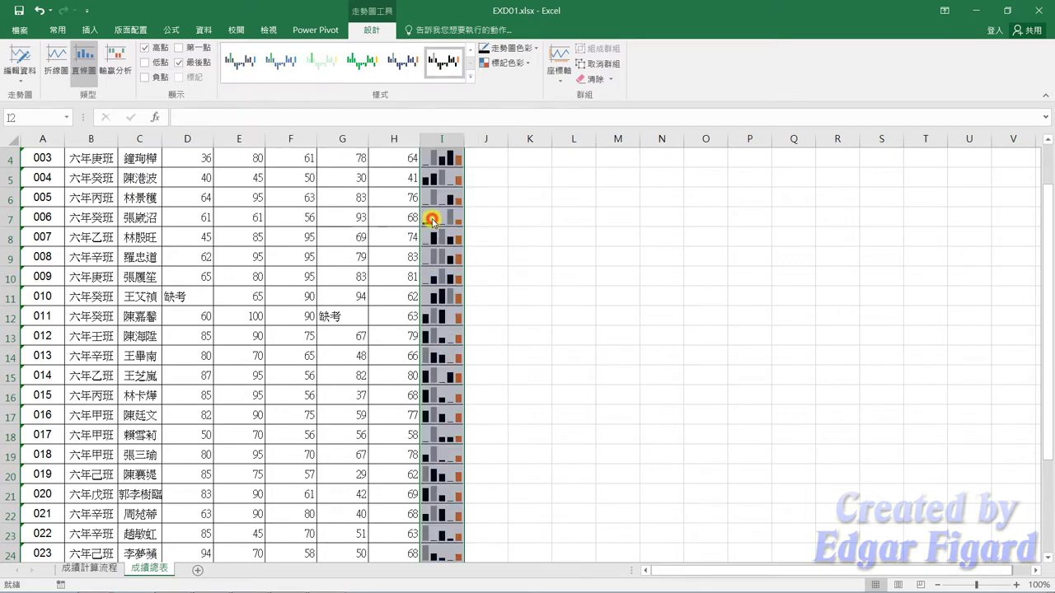
pyautogui.click(508, 262)
pyautogui.scroll(3, 354, 306)
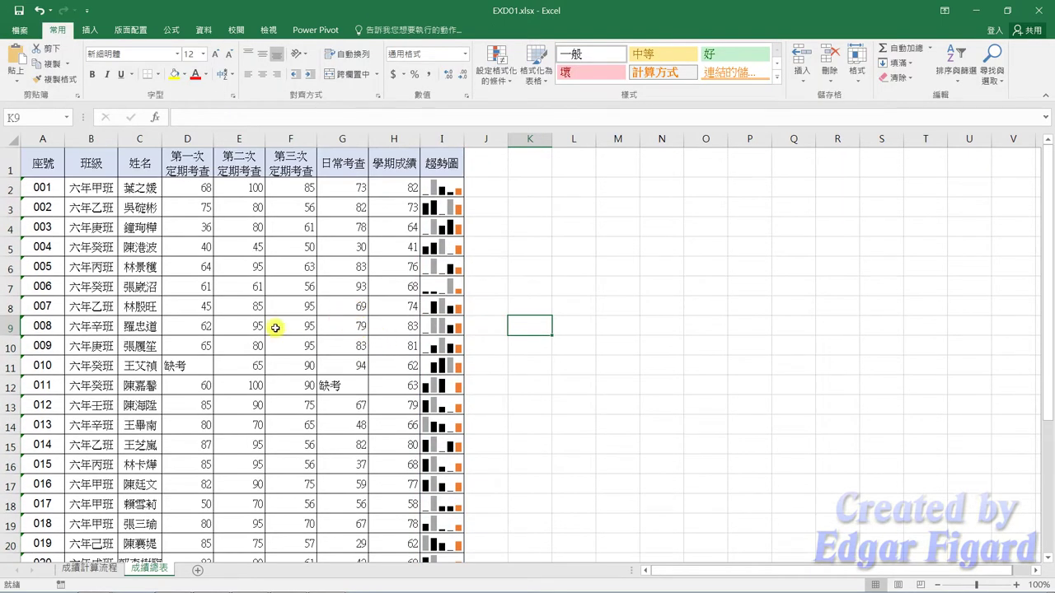
# Step: Select H2:H31 and start a new icon-set conditional formatting rule
pyautogui.click(403, 192)
pyautogui.hotkey('ctrl', 'shift', 'Down')
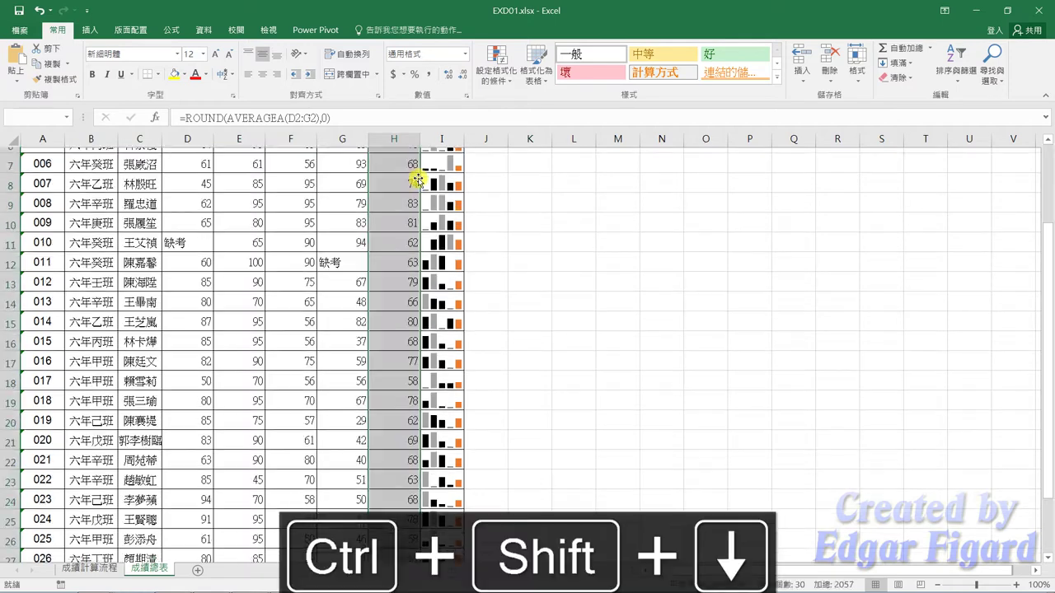
pyautogui.click(495, 72)
pyautogui.click(502, 282)
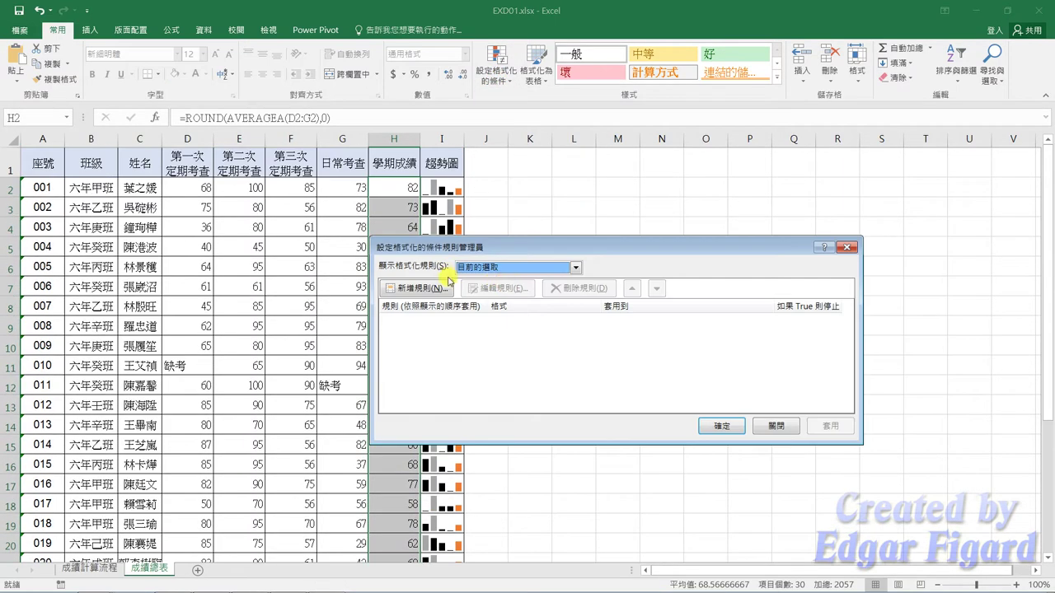
pyautogui.click(429, 289)
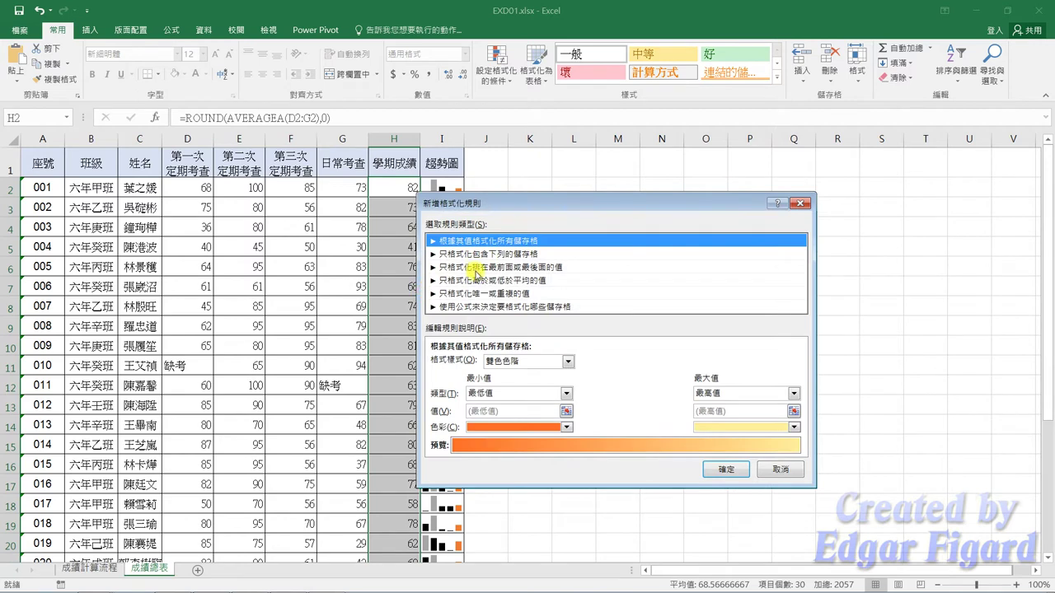
pyautogui.click(546, 360)
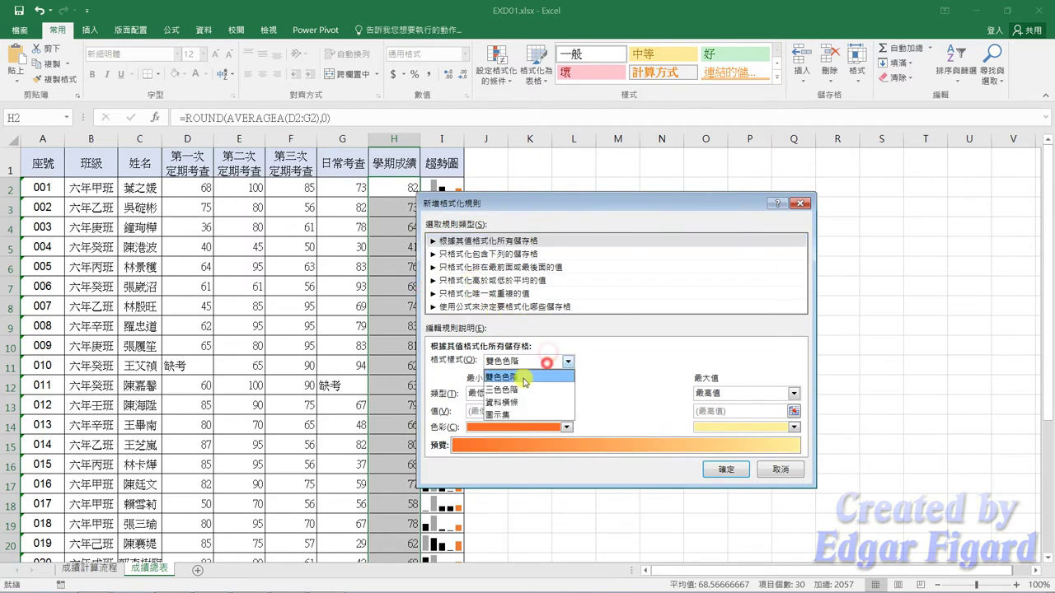
pyautogui.click(511, 415)
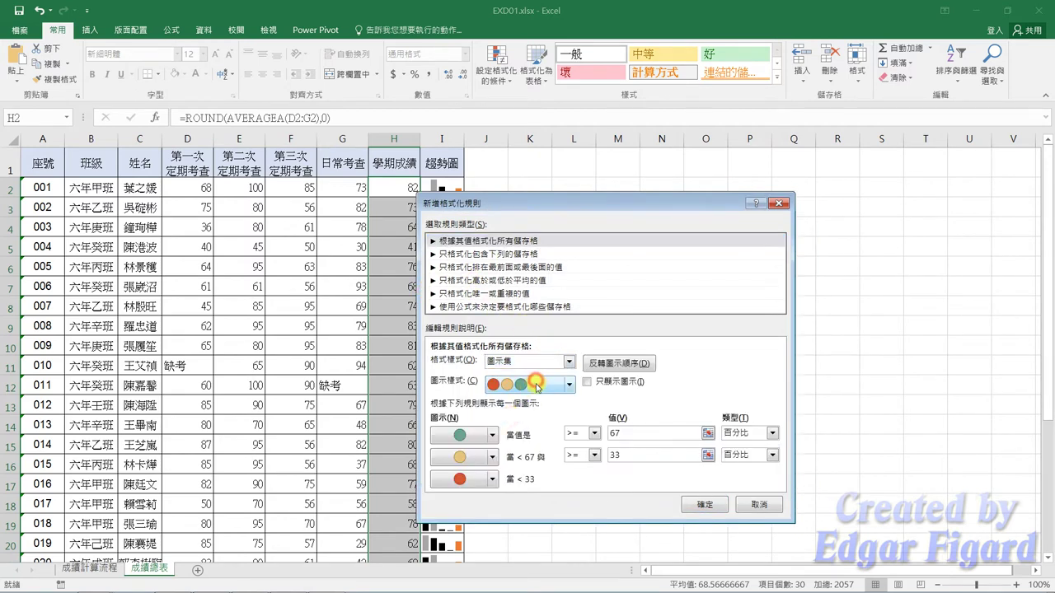
# Step: Use the cross/exclamation/check icons with 數值 thresholds of 60 and 50
pyautogui.click(566, 386)
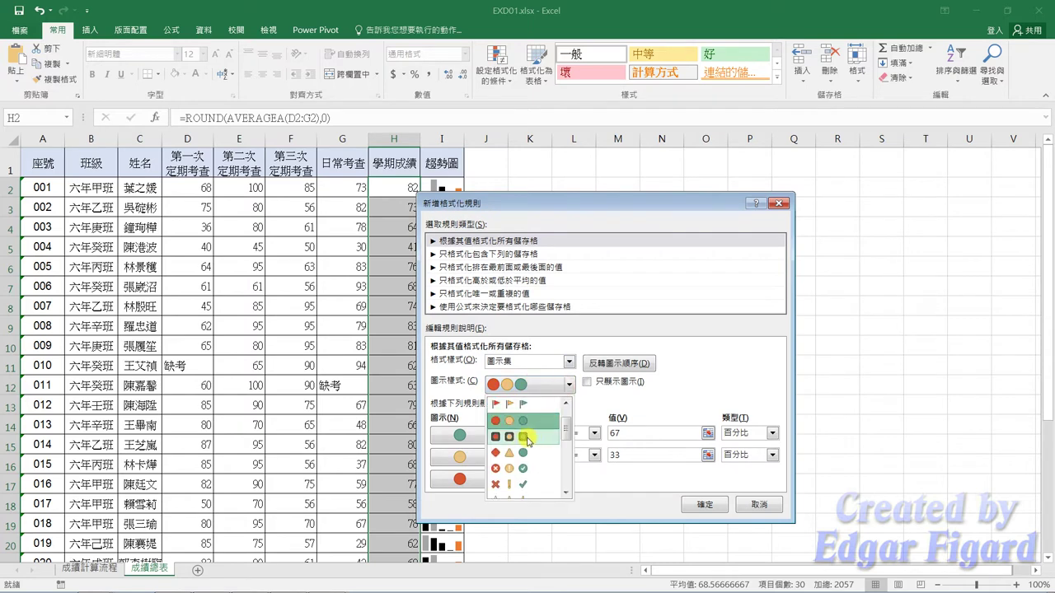
pyautogui.click(534, 487)
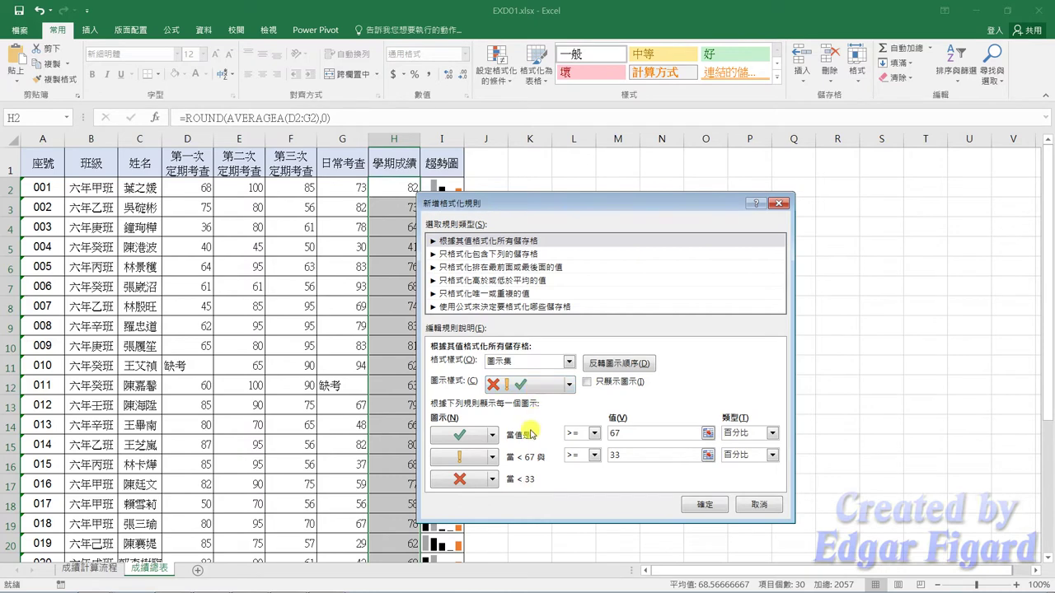
pyautogui.click(729, 439)
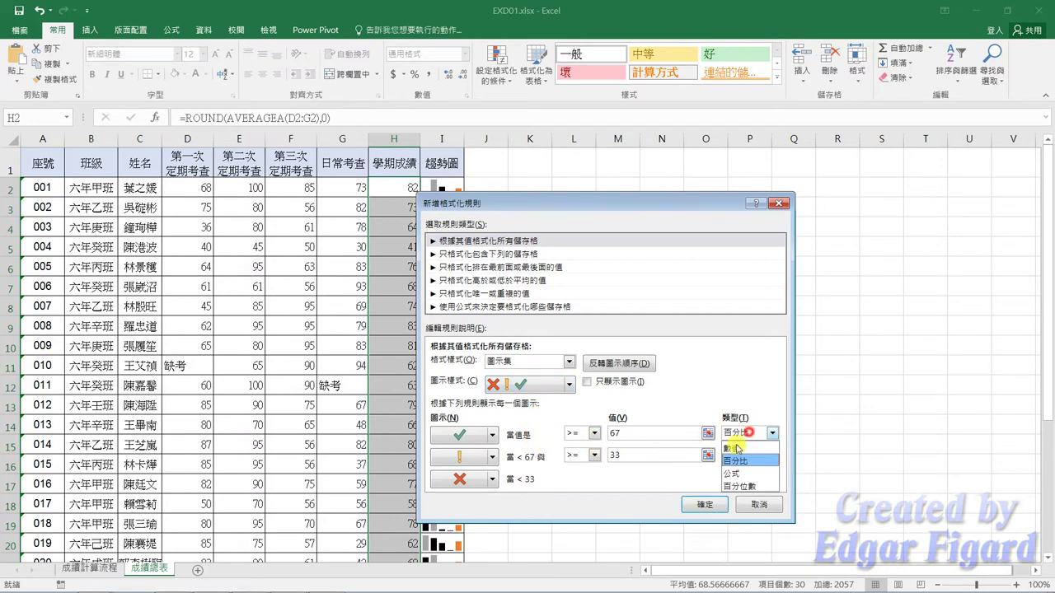
pyautogui.click(734, 449)
pyautogui.click(736, 455)
pyautogui.click(738, 471)
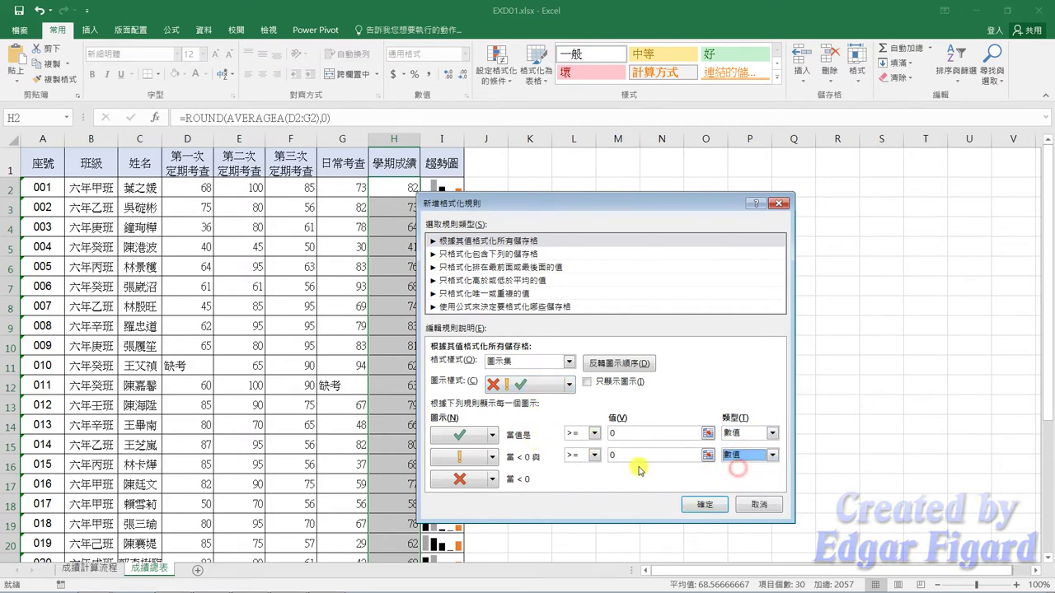
pyautogui.click(612, 455)
pyautogui.write('6')
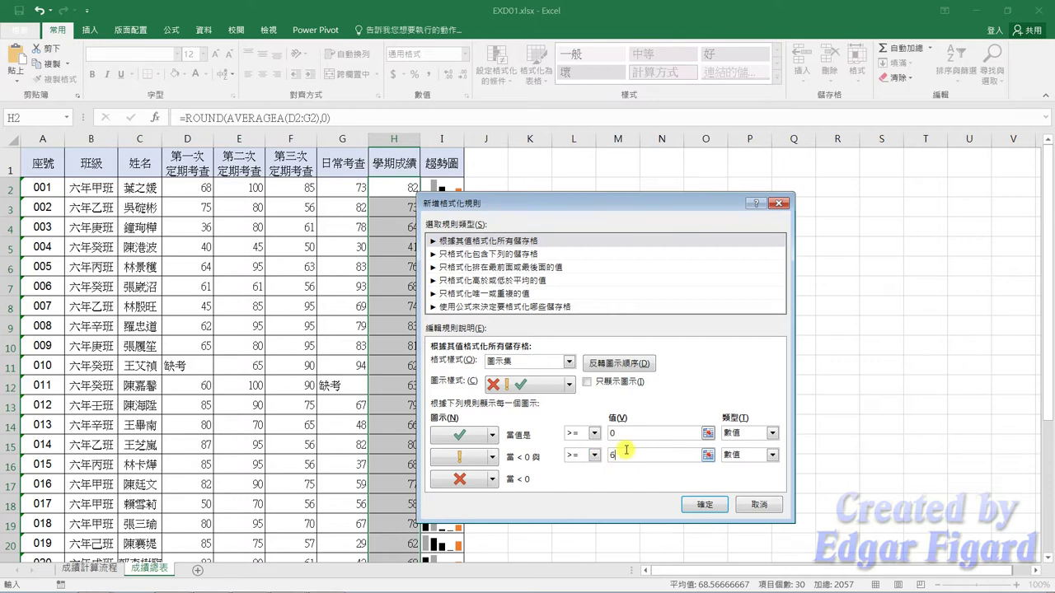
pyautogui.doubleClick(616, 456)
pyautogui.write('0')
pyautogui.write('6')
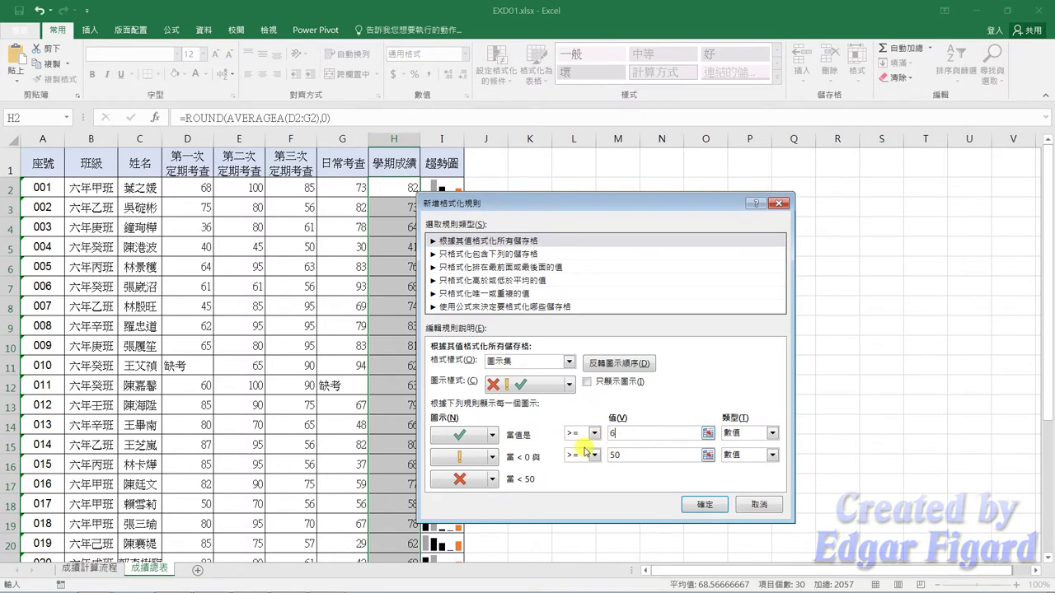
pyautogui.write('0')
pyautogui.click(705, 504)
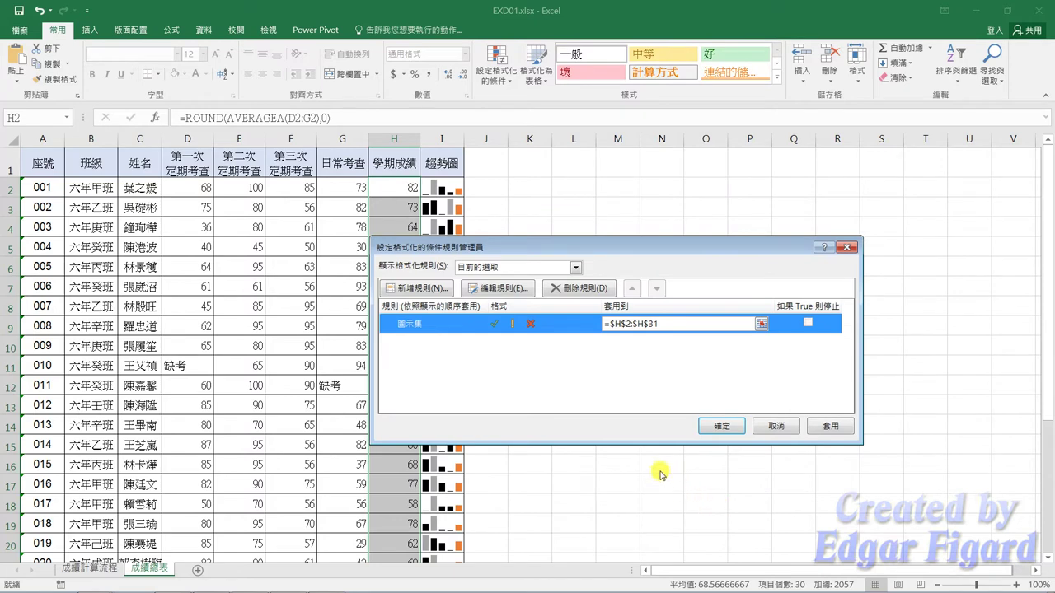
# Step: Add a cell-value rule: greater than or equal to 60 shows in blue font
pyautogui.click(436, 291)
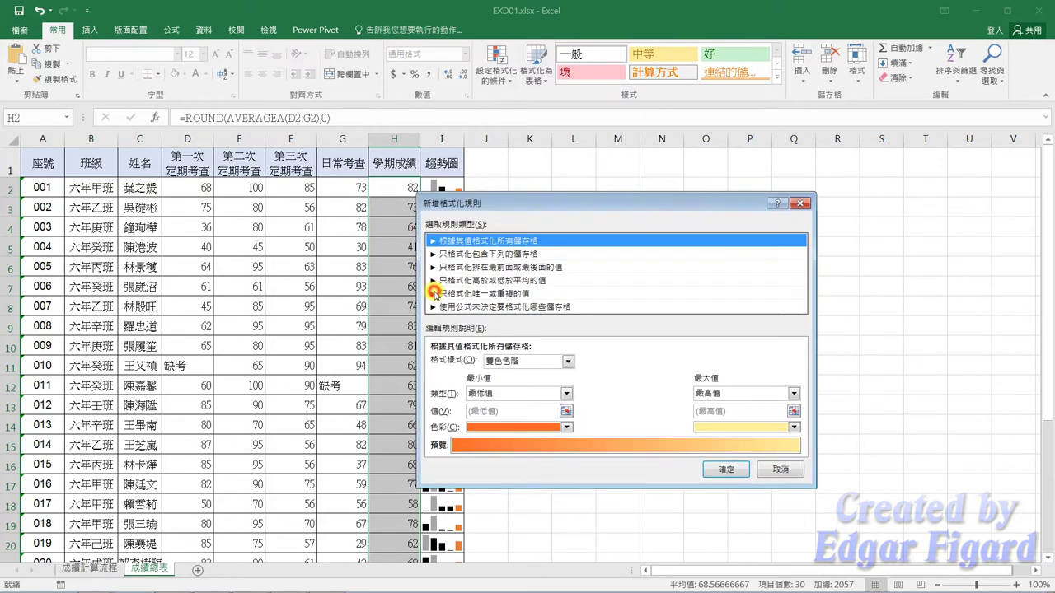
pyautogui.click(508, 255)
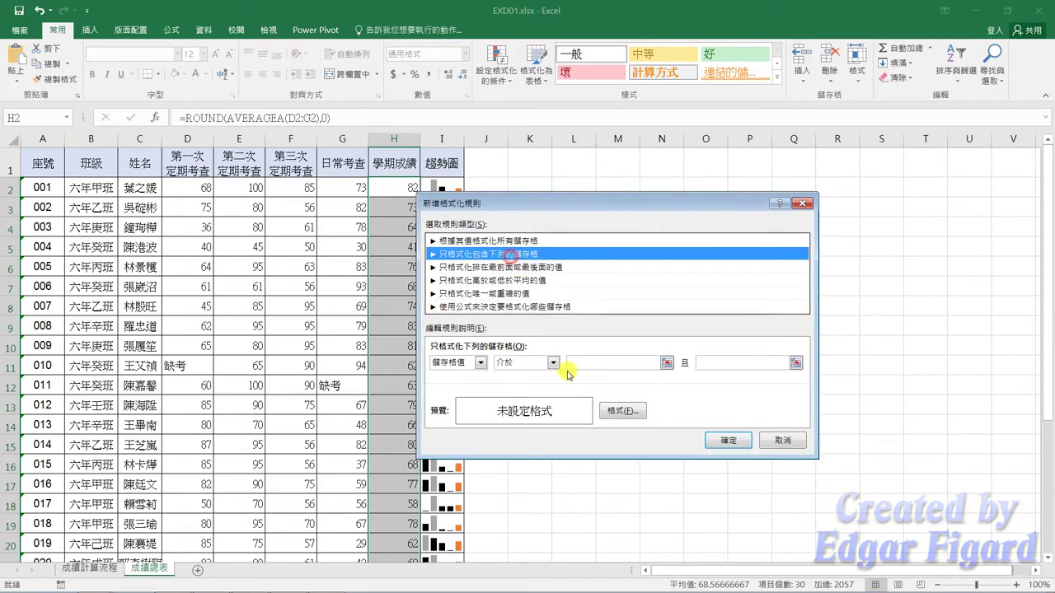
pyautogui.click(549, 363)
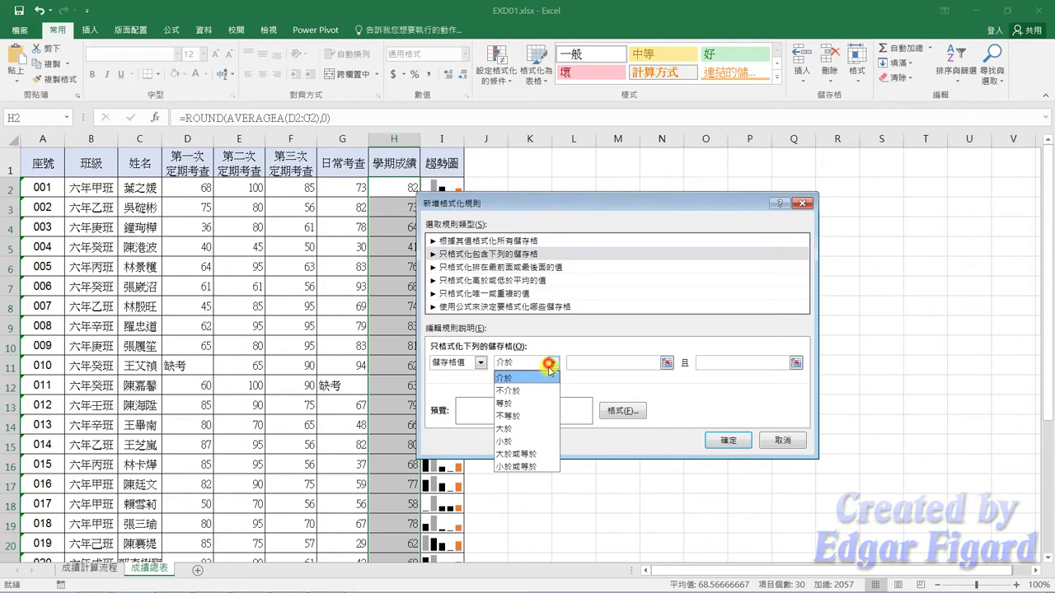
pyautogui.click(530, 454)
pyautogui.click(583, 362)
pyautogui.write('=6')
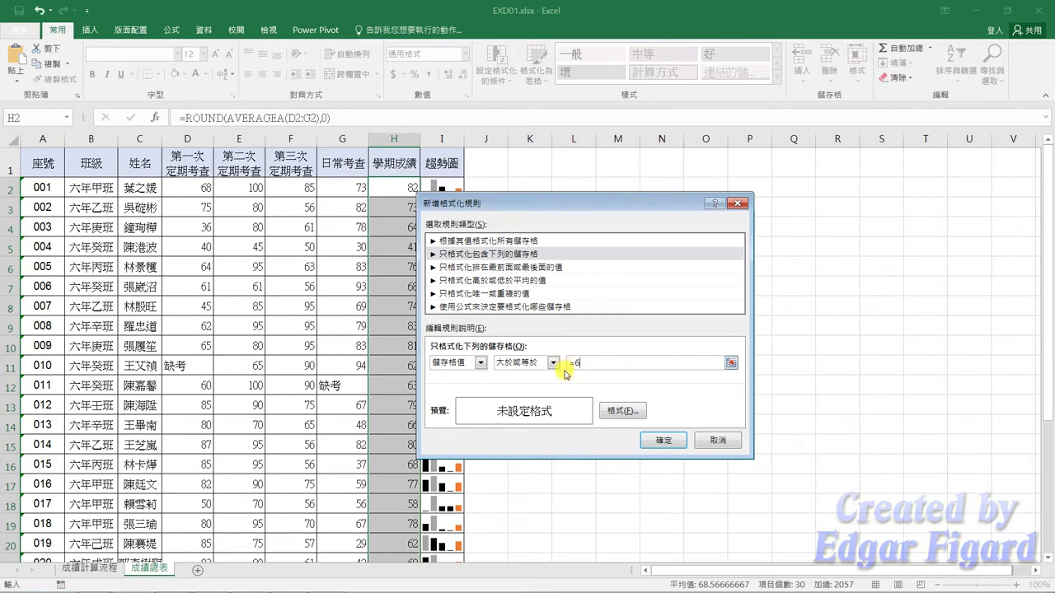
pyautogui.write('0')
pyautogui.click(622, 410)
pyautogui.click(670, 287)
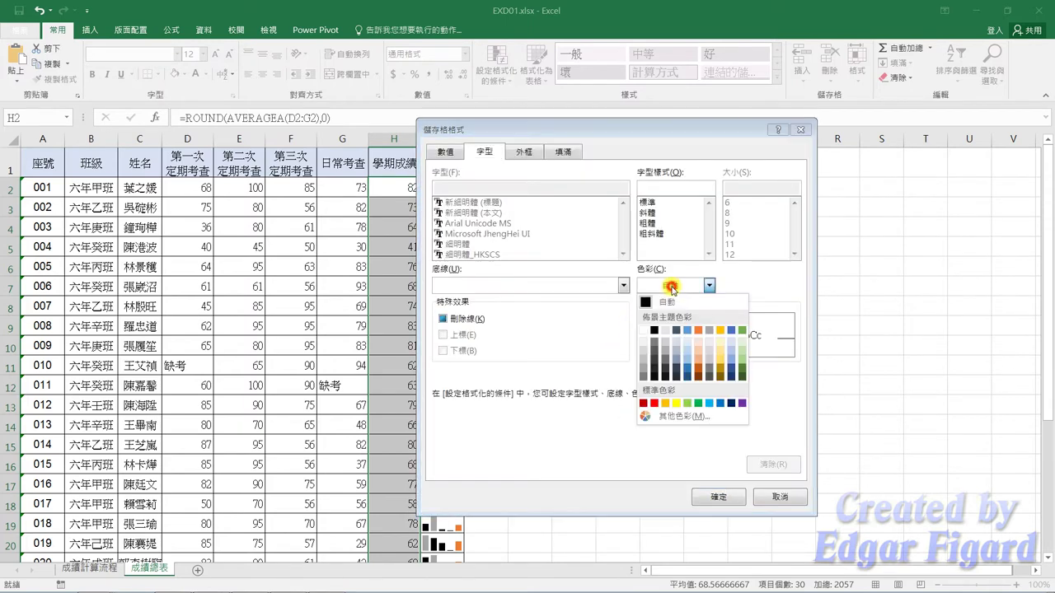
pyautogui.click(719, 404)
pyautogui.click(717, 497)
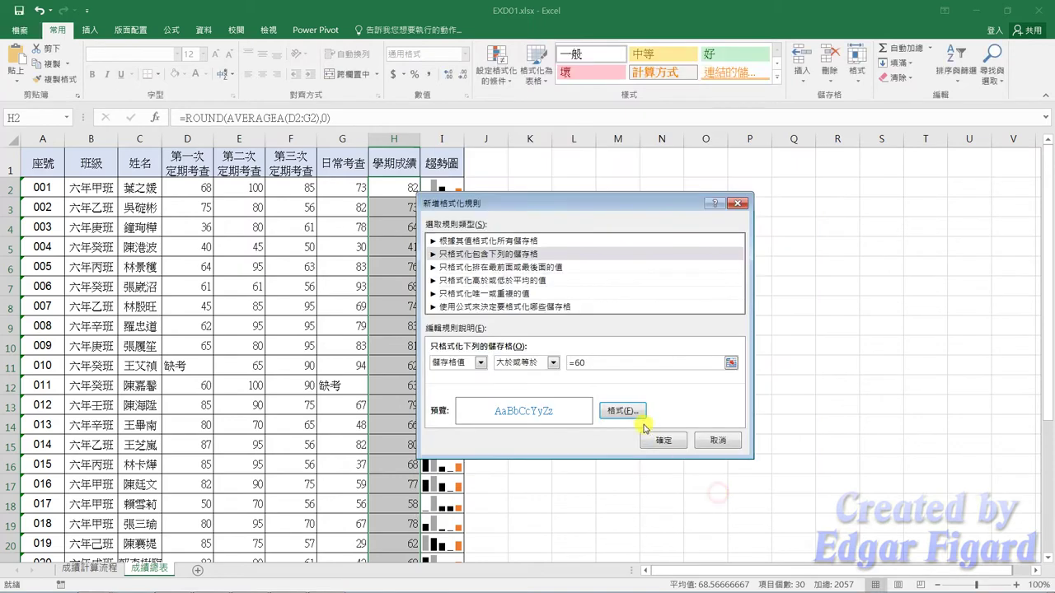
pyautogui.click(661, 444)
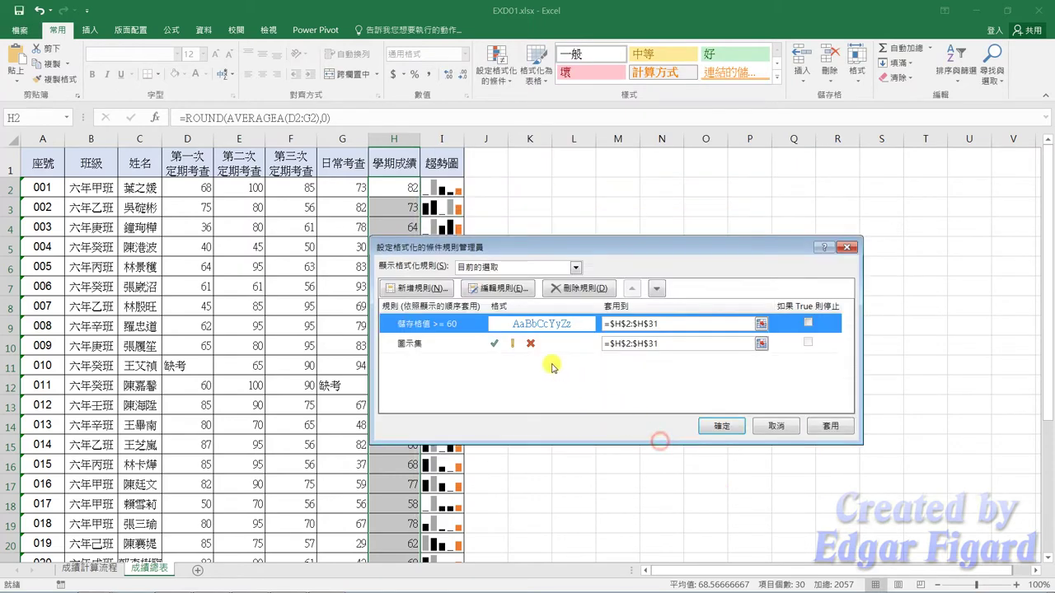
# Step: Add a cell-value rule: less than 60 shows in red font
pyautogui.click(432, 291)
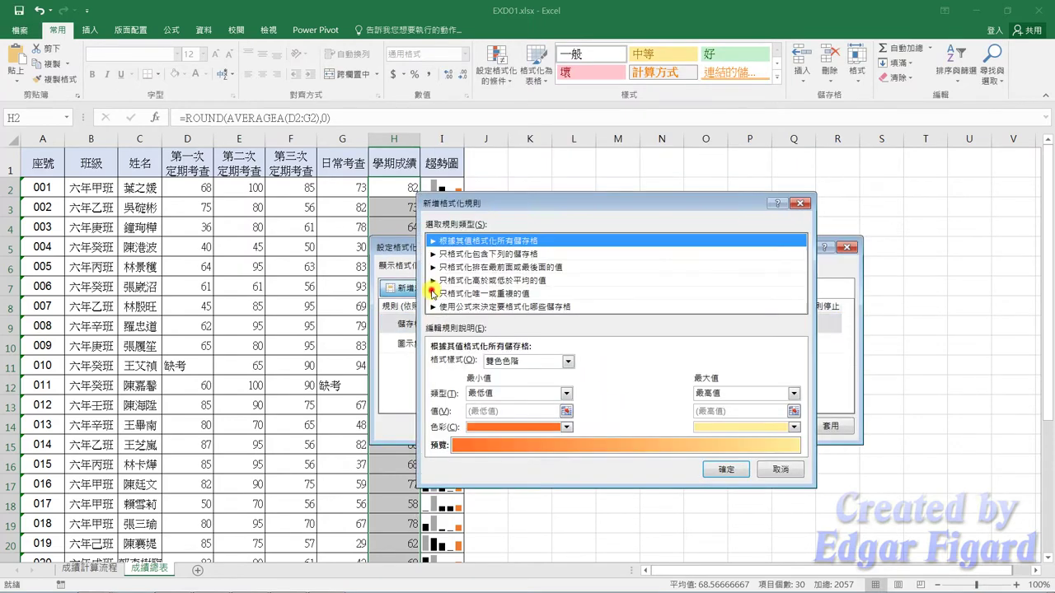
pyautogui.click(490, 254)
pyautogui.click(544, 364)
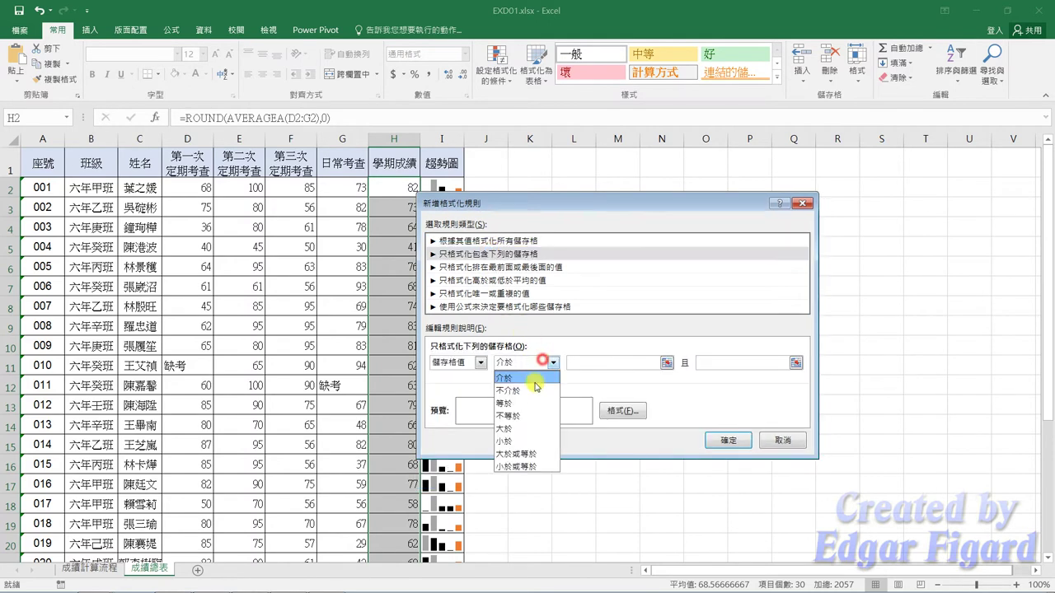
pyautogui.click(519, 442)
pyautogui.click(589, 364)
pyautogui.write('=60')
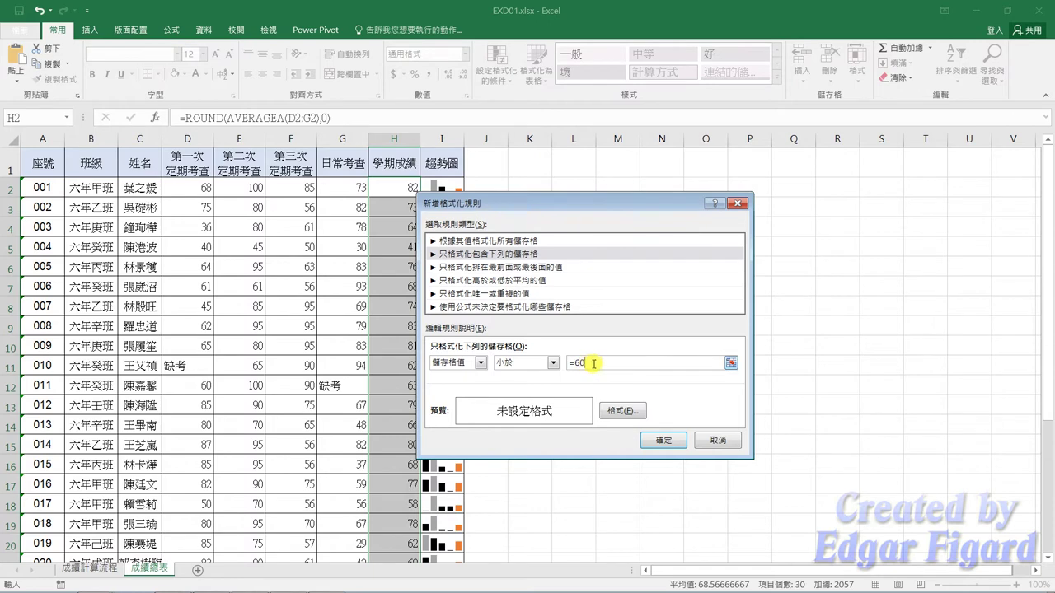
pyautogui.click(623, 410)
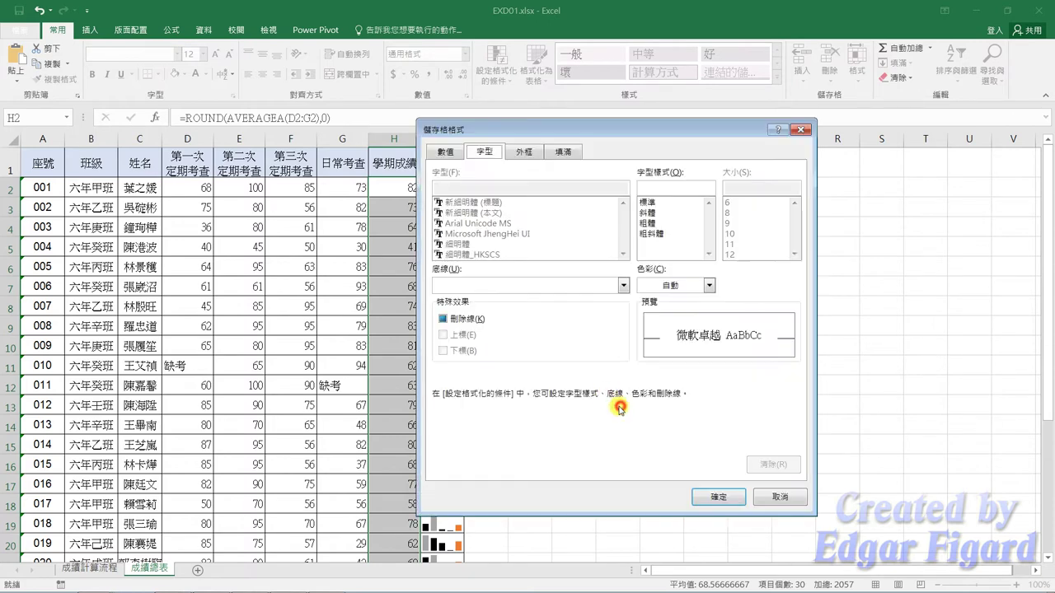
pyautogui.click(659, 285)
pyautogui.click(656, 406)
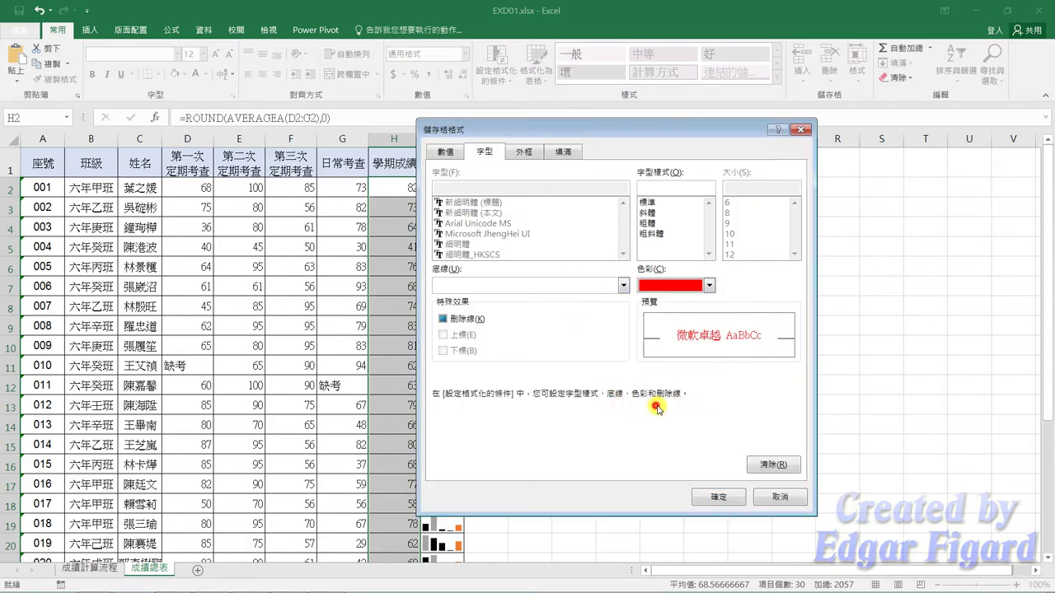
pyautogui.click(723, 499)
pyautogui.click(606, 435)
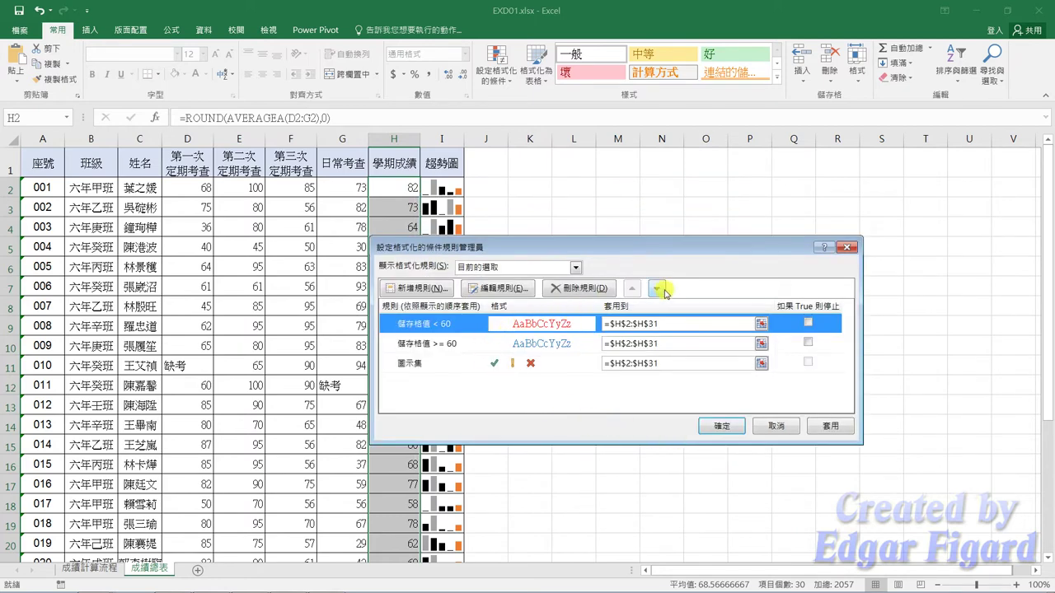
# Step: Reorder the rules so the icon set comes first
pyautogui.click(656, 288)
pyautogui.click(657, 288)
pyautogui.click(501, 324)
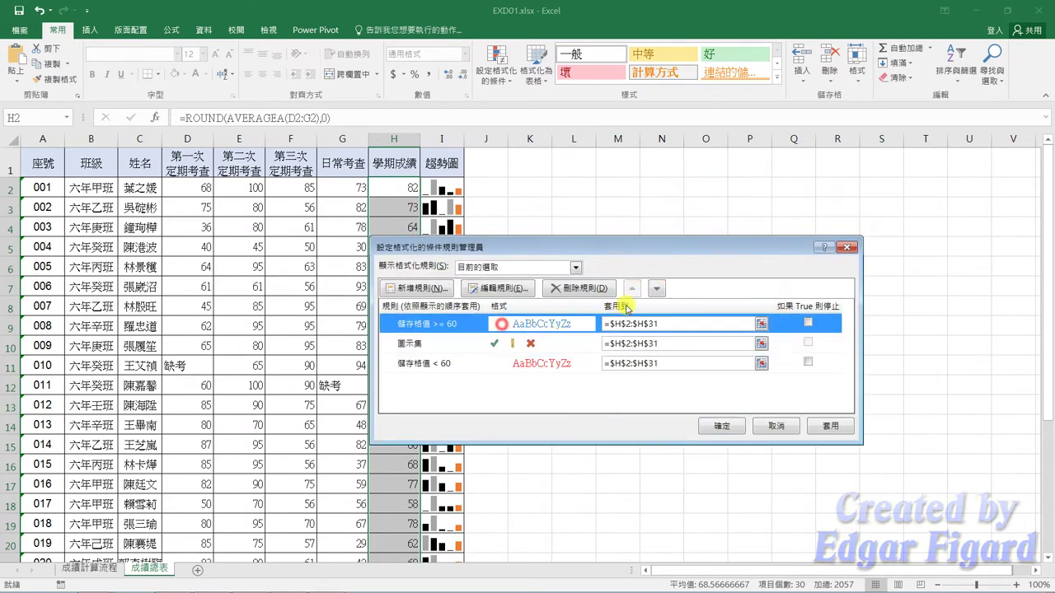
pyautogui.click(657, 289)
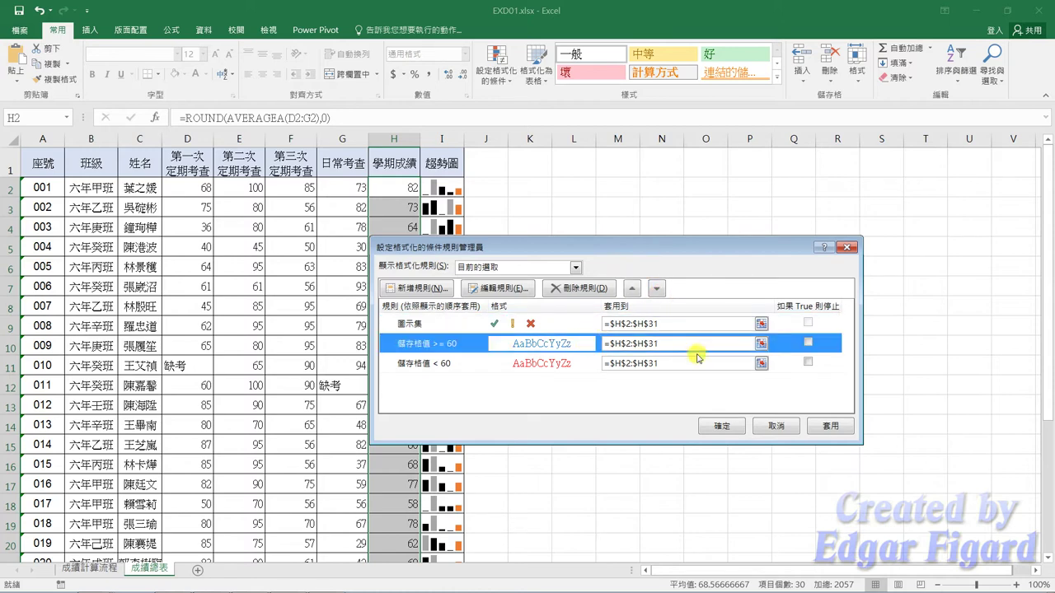
# Step: Apply the rules to H2:H31, then switch to the 成績計算流程 sheet
pyautogui.click(830, 427)
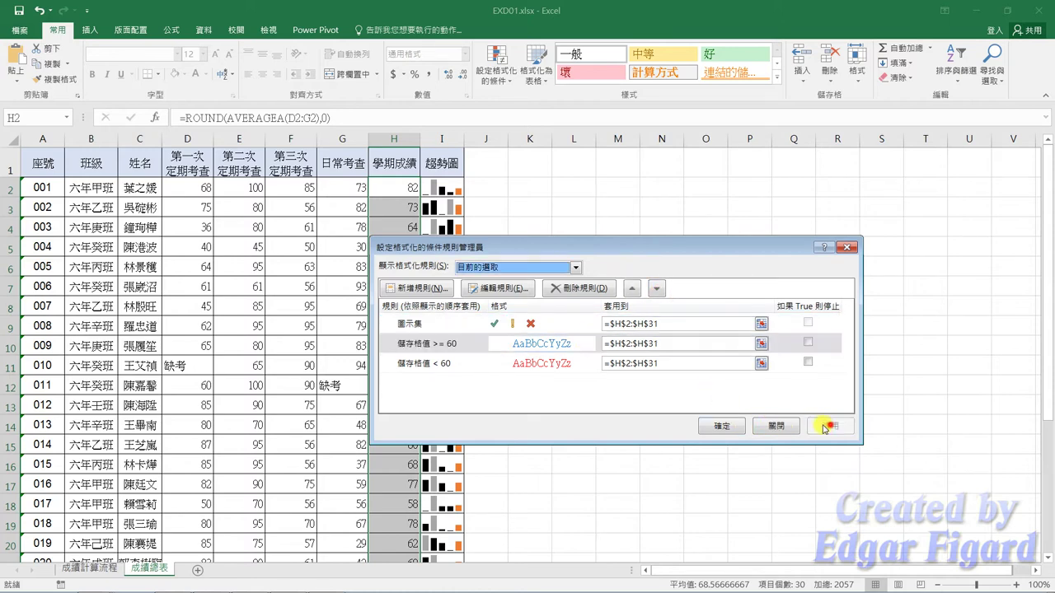
pyautogui.click(715, 427)
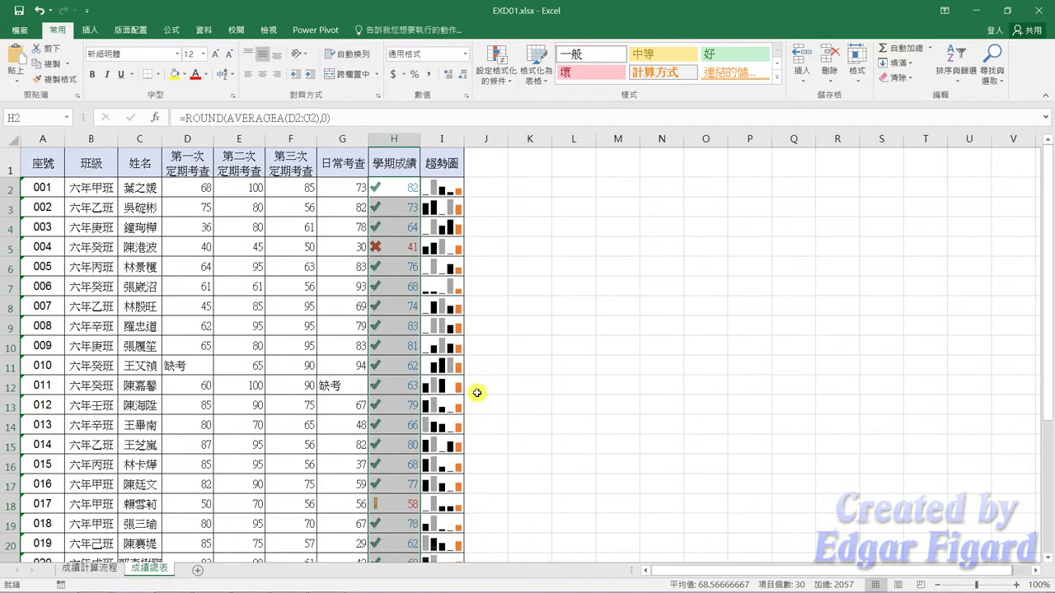
pyautogui.click(245, 431)
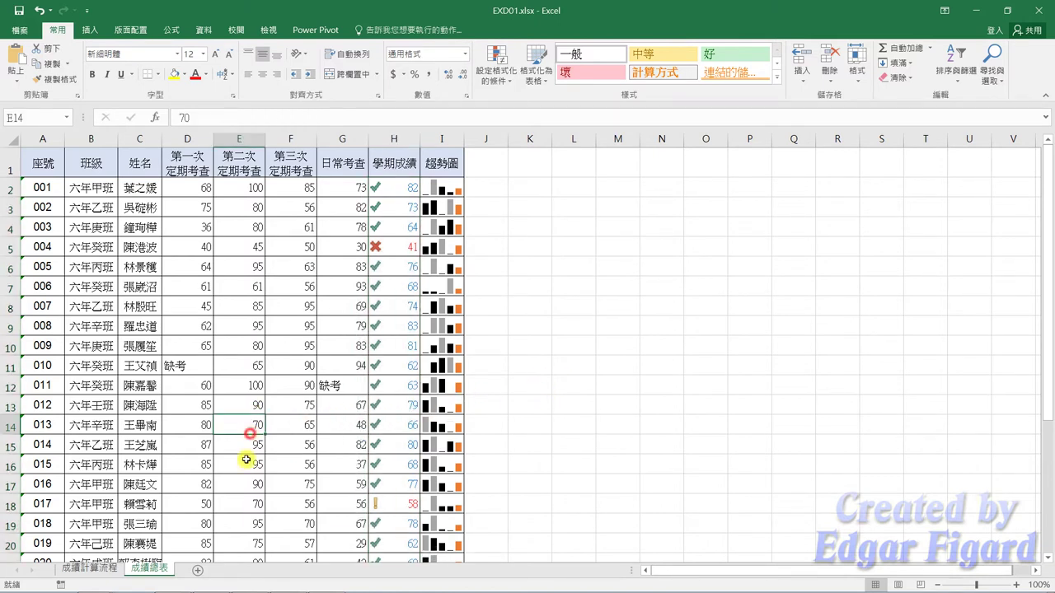
pyautogui.click(108, 575)
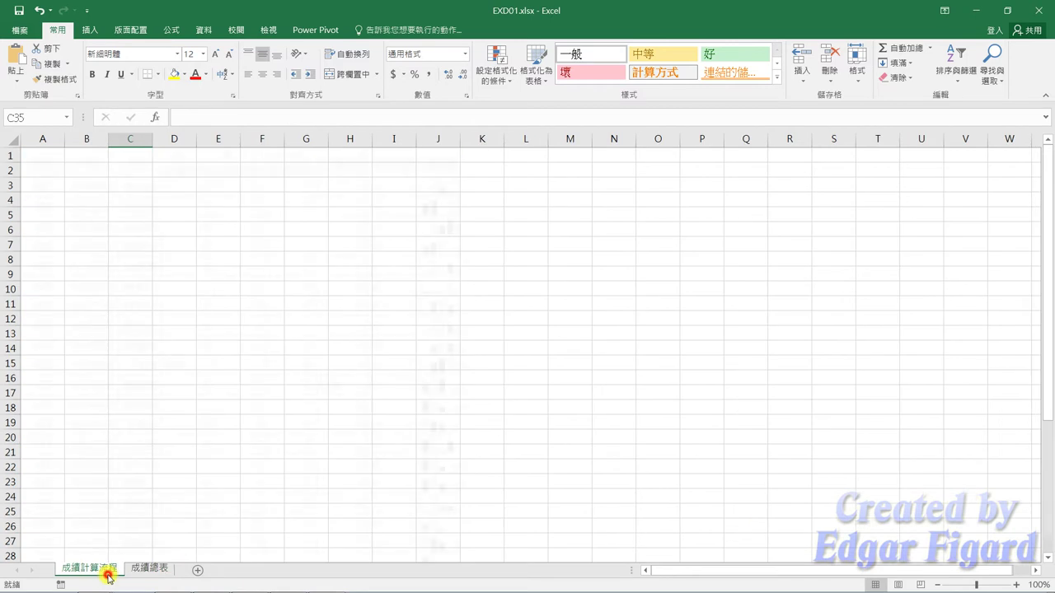
# Step: Insert the 發散星形圖 (Divergent Radial) SmartArt at cell A2
pyautogui.click(58, 169)
pyautogui.click(90, 30)
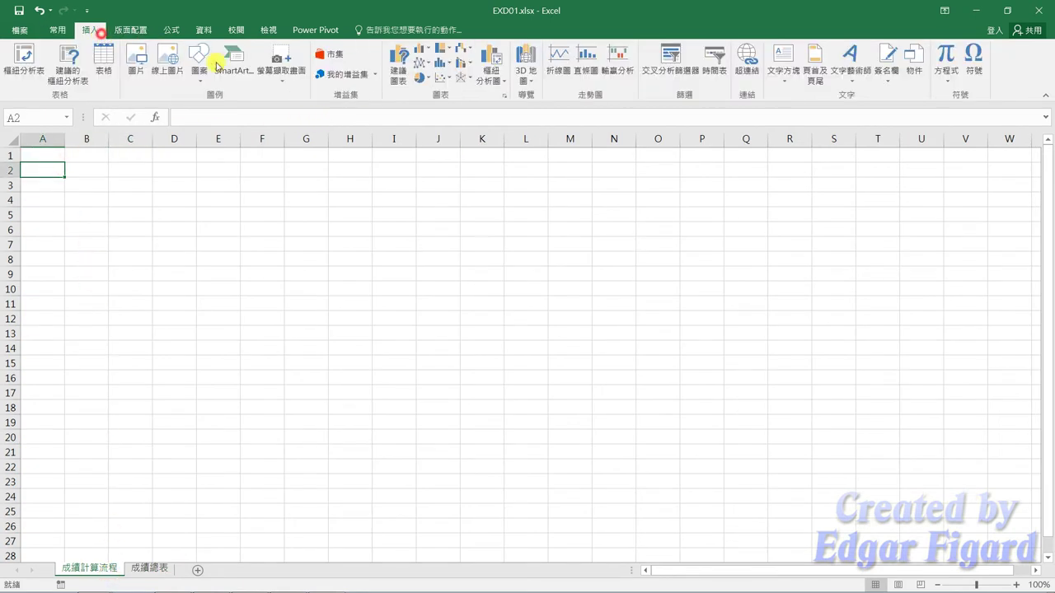
pyautogui.click(233, 72)
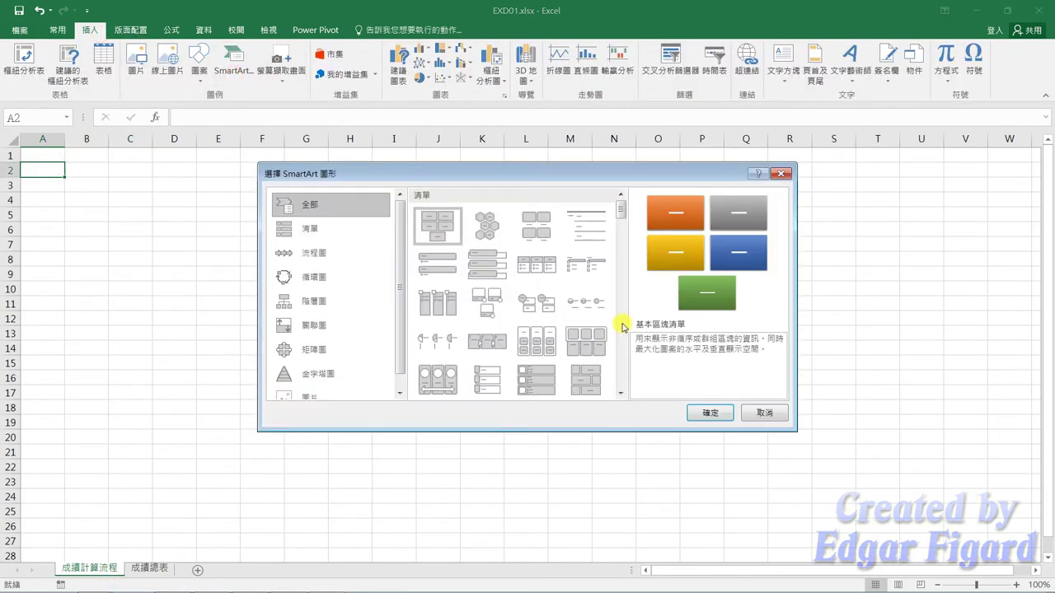
pyautogui.scroll(-3, 619, 325)
pyautogui.scroll(-3, 619, 330)
pyautogui.click(621, 324)
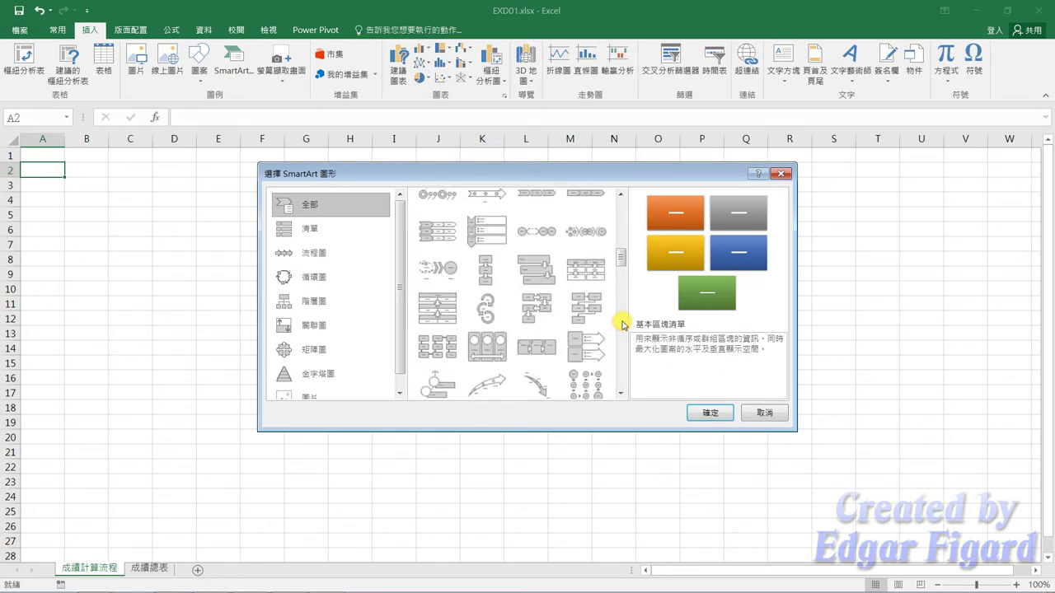
pyautogui.click(621, 324)
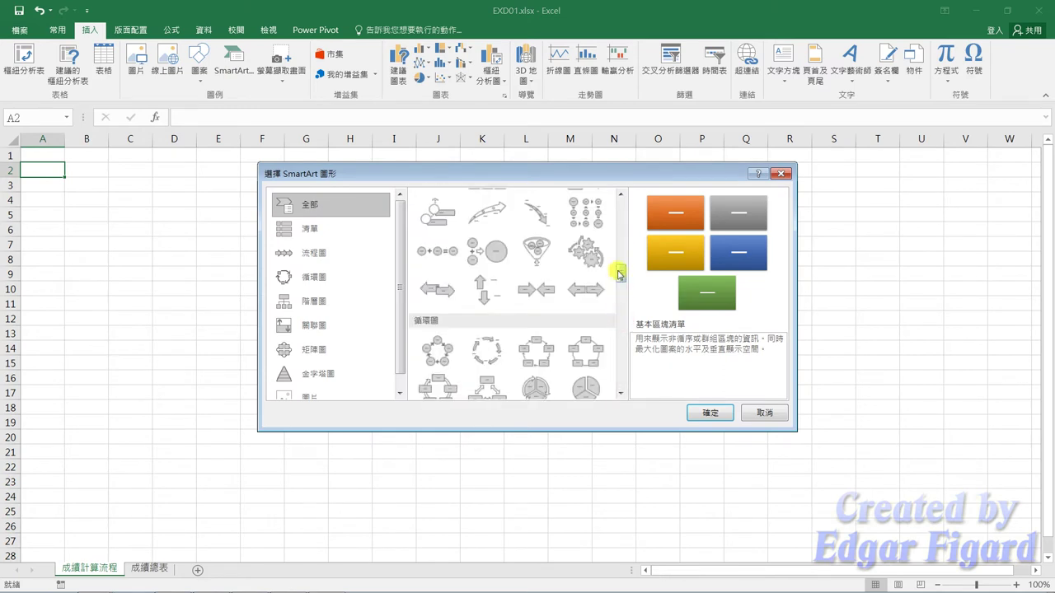
pyautogui.moveTo(623, 276); pyautogui.dragTo(622, 287)
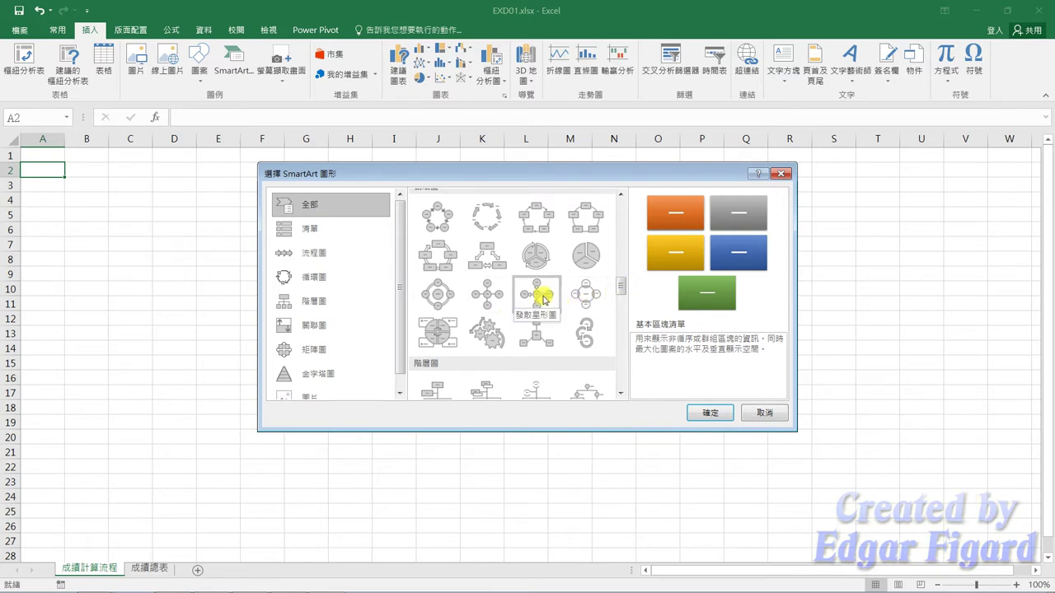
pyautogui.click(544, 299)
pyautogui.click(707, 414)
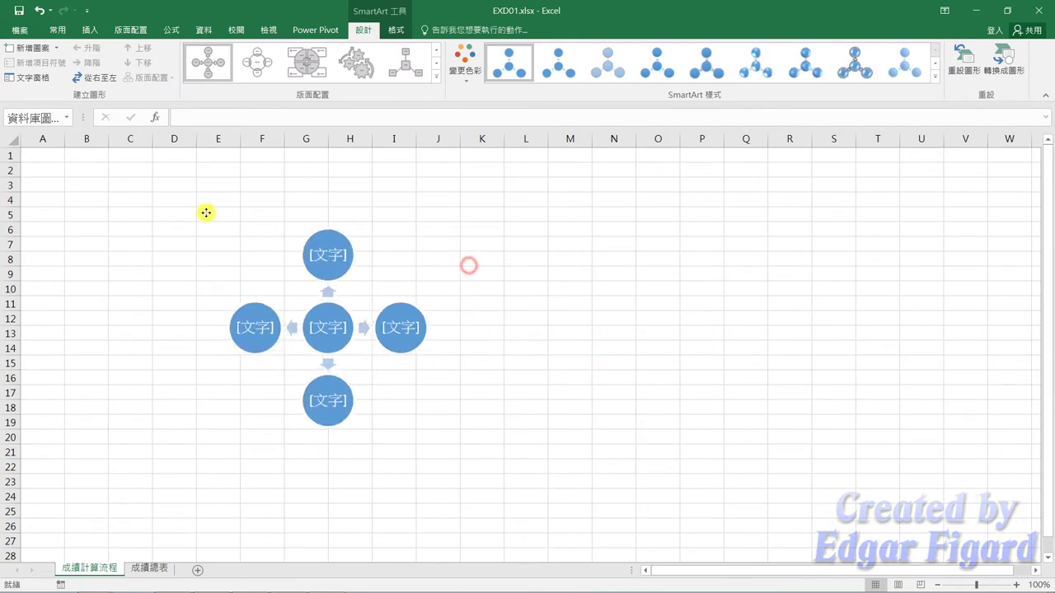
# Step: Move the radial diagram to cell A1 and enlarge it to span columns A–H down to row 18
pyautogui.moveTo(468, 266)
pyautogui.mouseDown()
pyautogui.moveTo(115, 167)
pyautogui.moveTo(122, 157)
pyautogui.mouseUp()
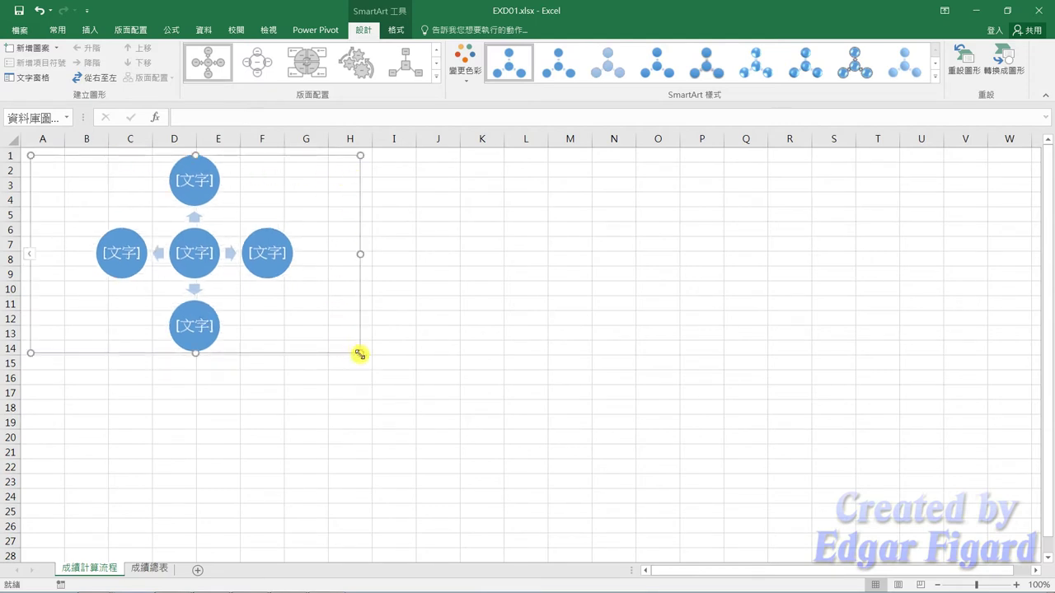
pyautogui.moveTo(360, 353); pyautogui.dragTo(360, 410)
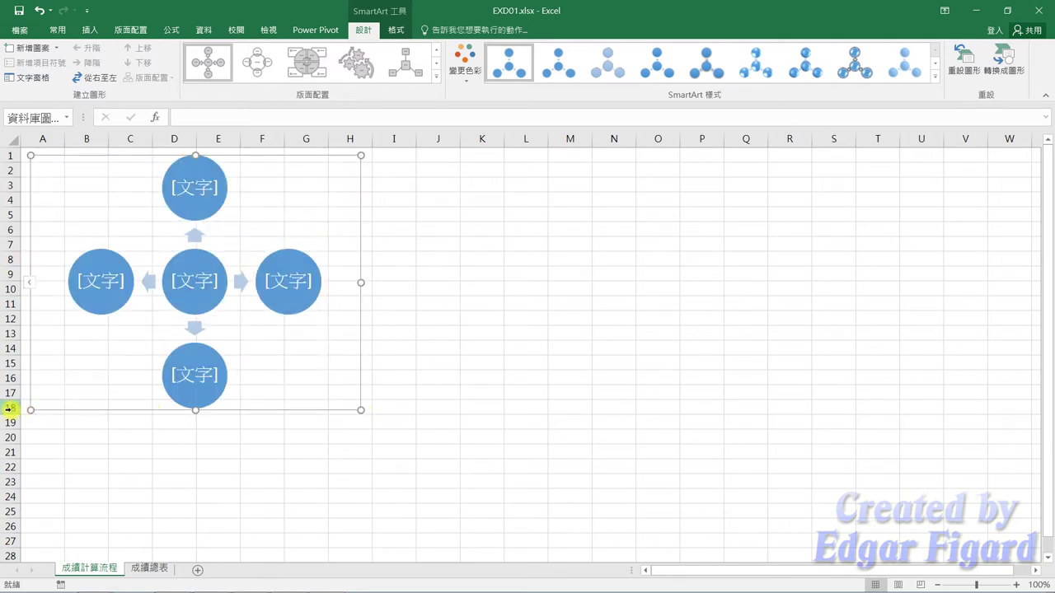
pyautogui.click(10, 408)
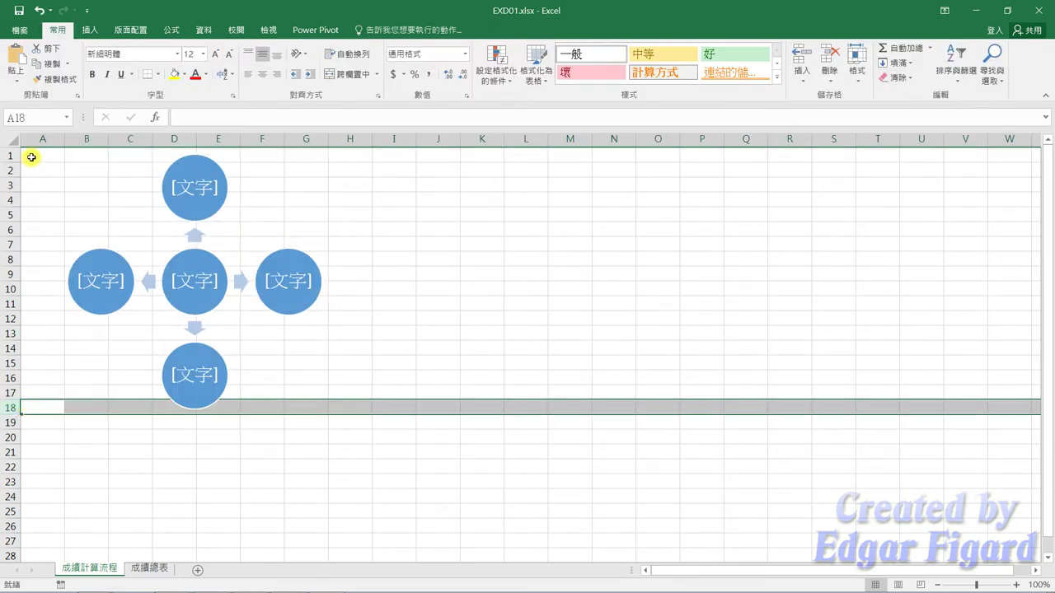
pyautogui.click(46, 139)
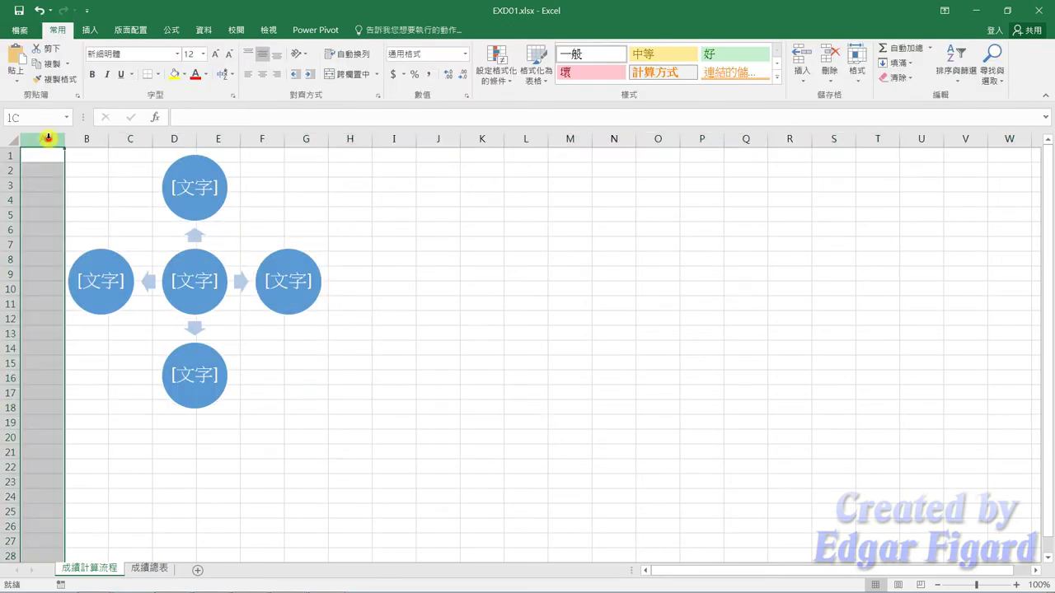
pyautogui.click(92, 165)
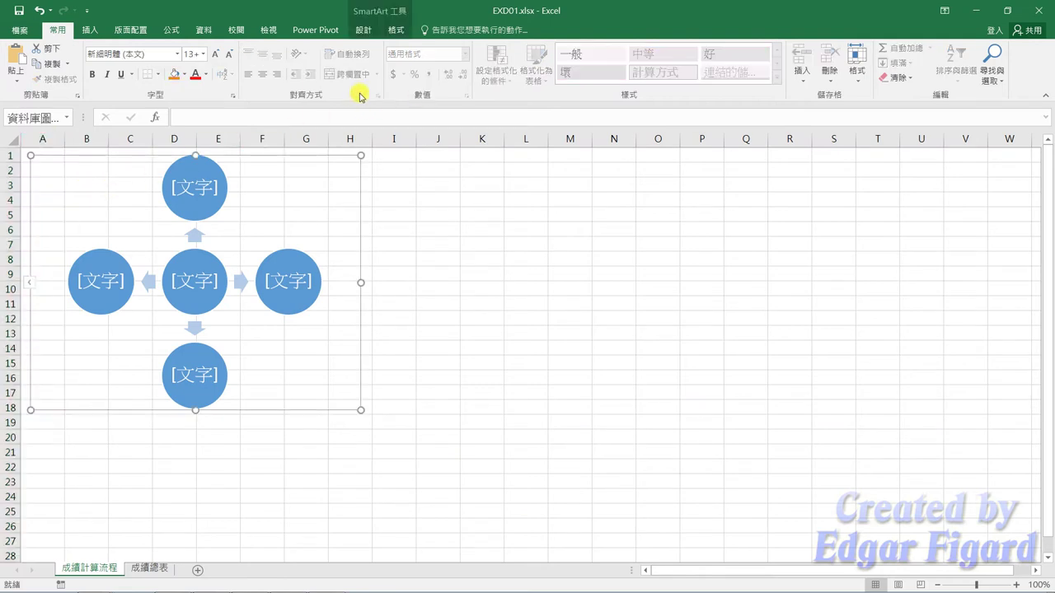
# Step: Give the radial diagram the first 彩色 multicolour colour scheme
pyautogui.click(363, 32)
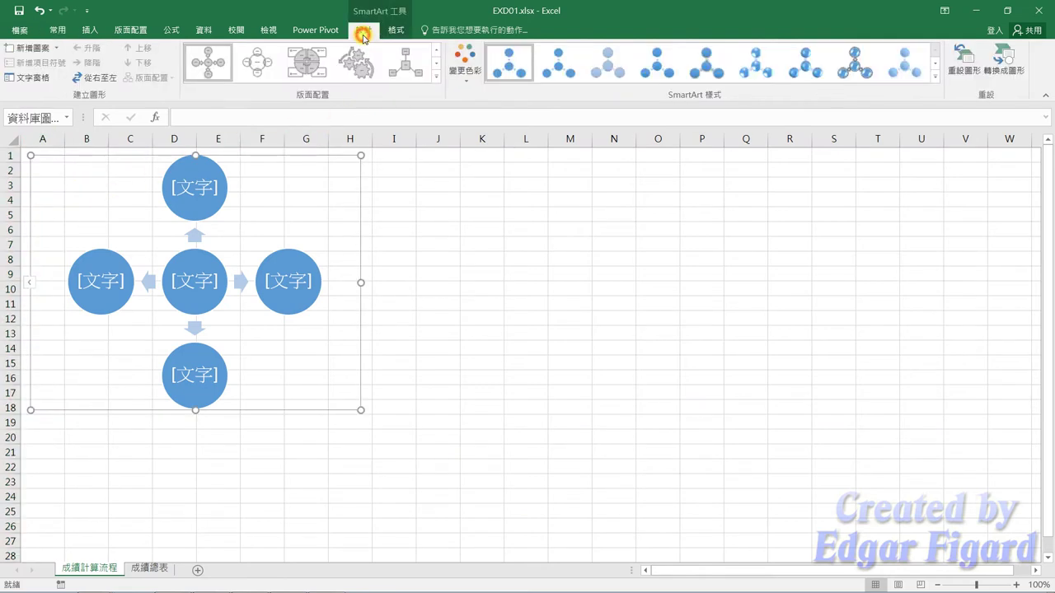
pyautogui.click(463, 78)
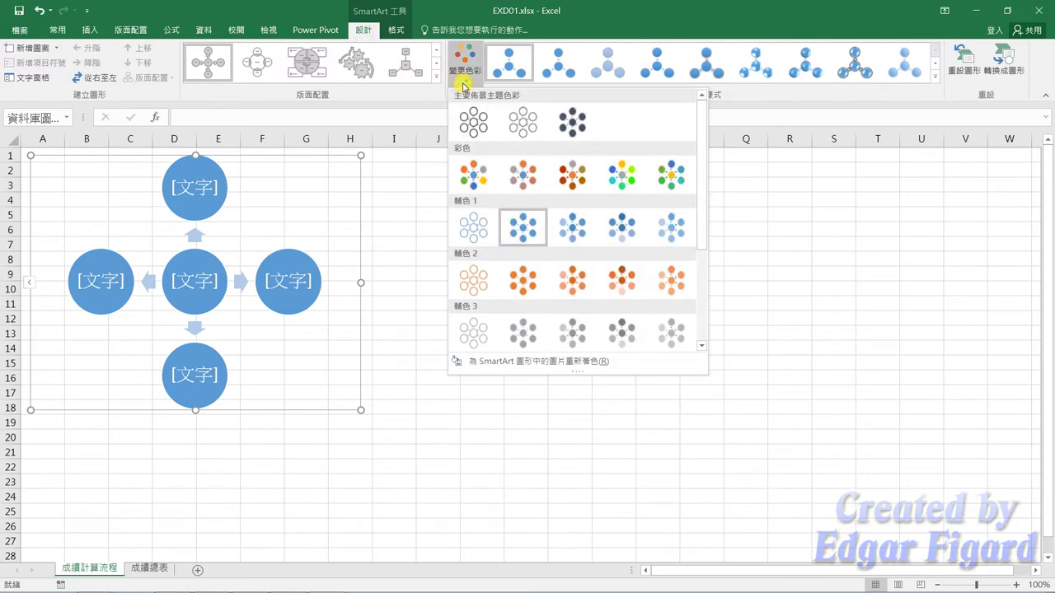
pyautogui.rightClick(464, 83)
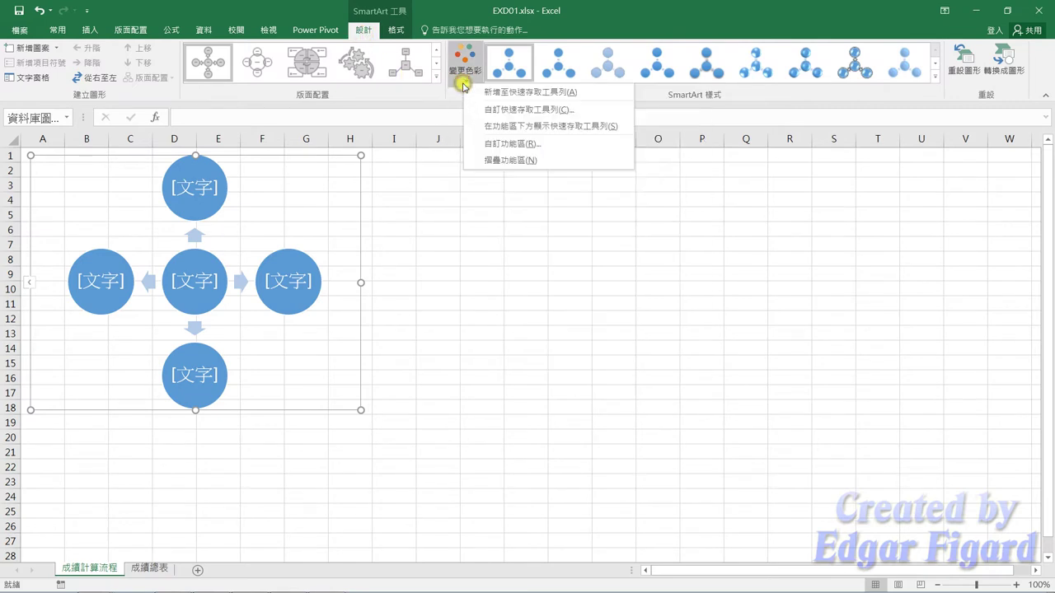
pyautogui.click(464, 80)
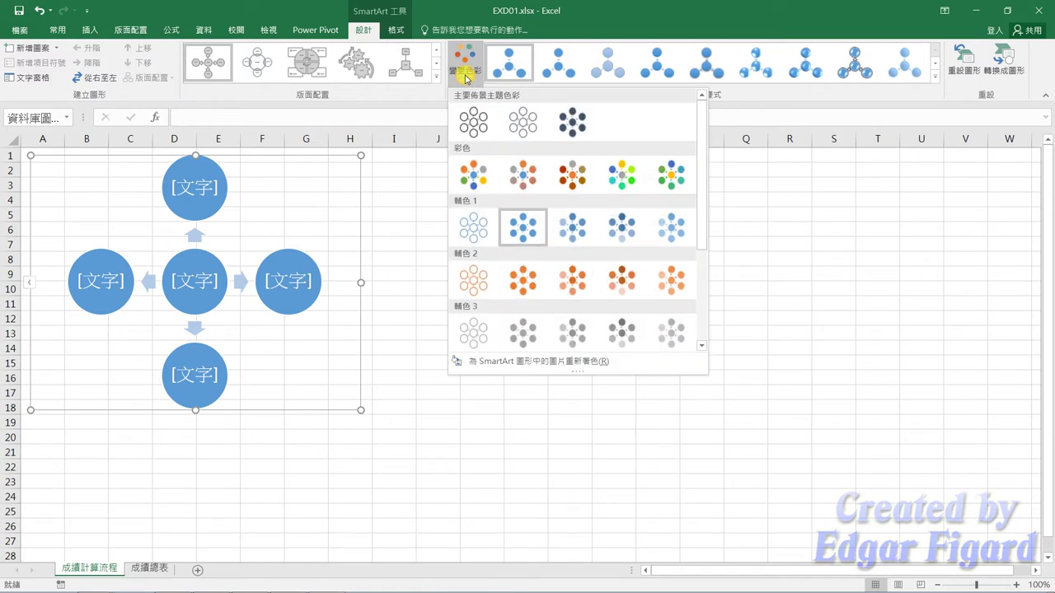
pyautogui.click(482, 171)
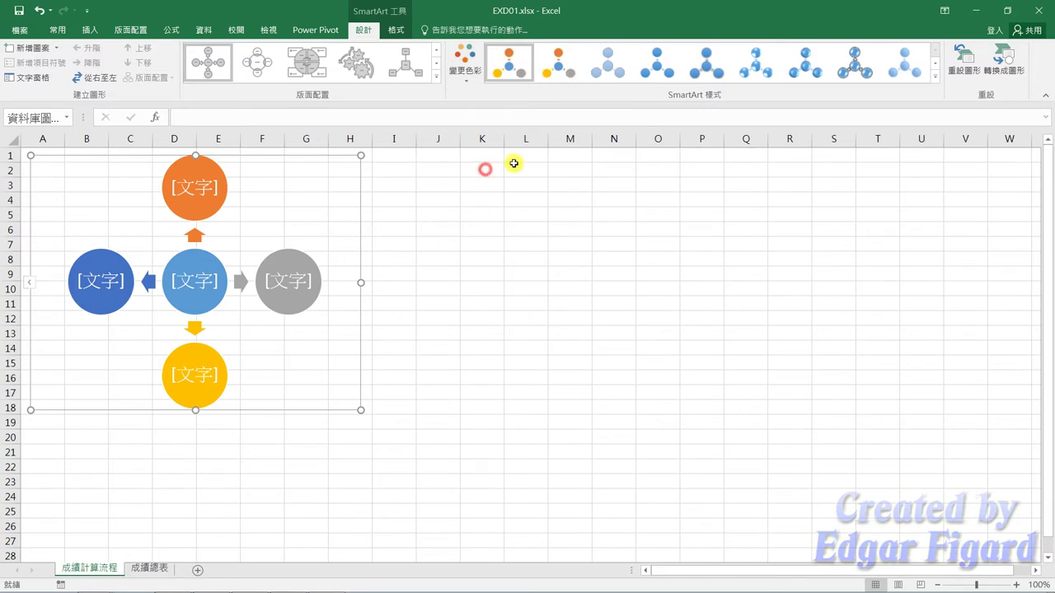
# Step: Apply the first 立體 3D SmartArt style to the diagram
pyautogui.click(935, 77)
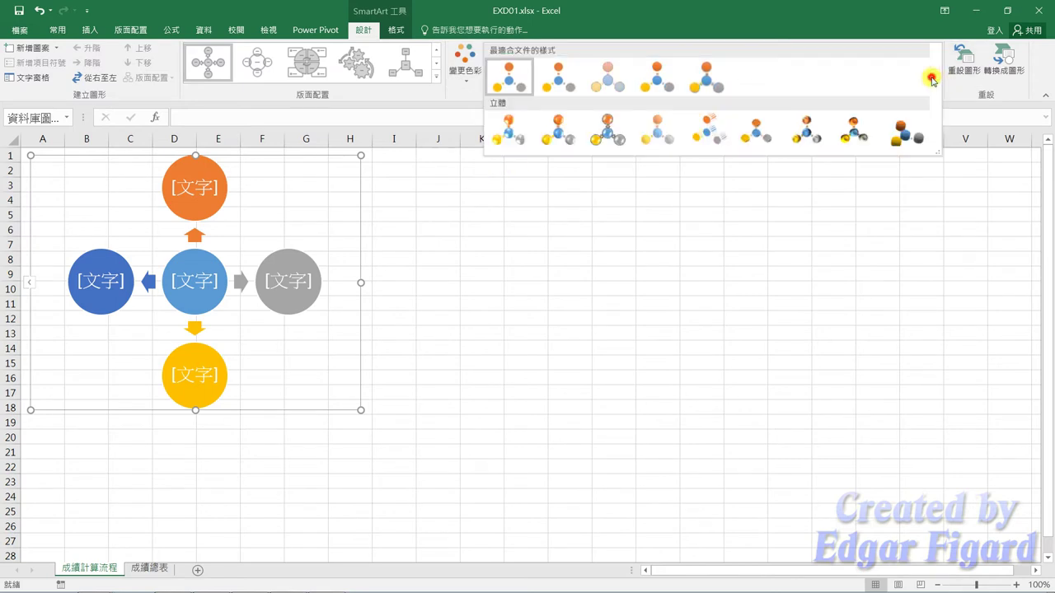
pyautogui.click(517, 134)
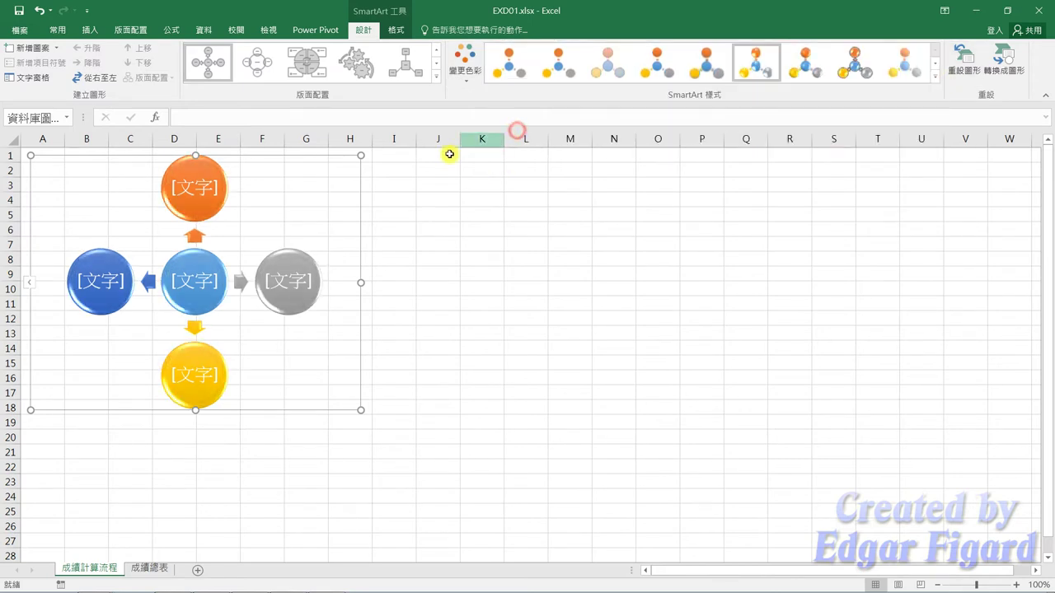
pyautogui.click(33, 286)
# Step: Label the centre circle 學期成績 and the top circle 第一次定期考查
pyautogui.click(417, 182)
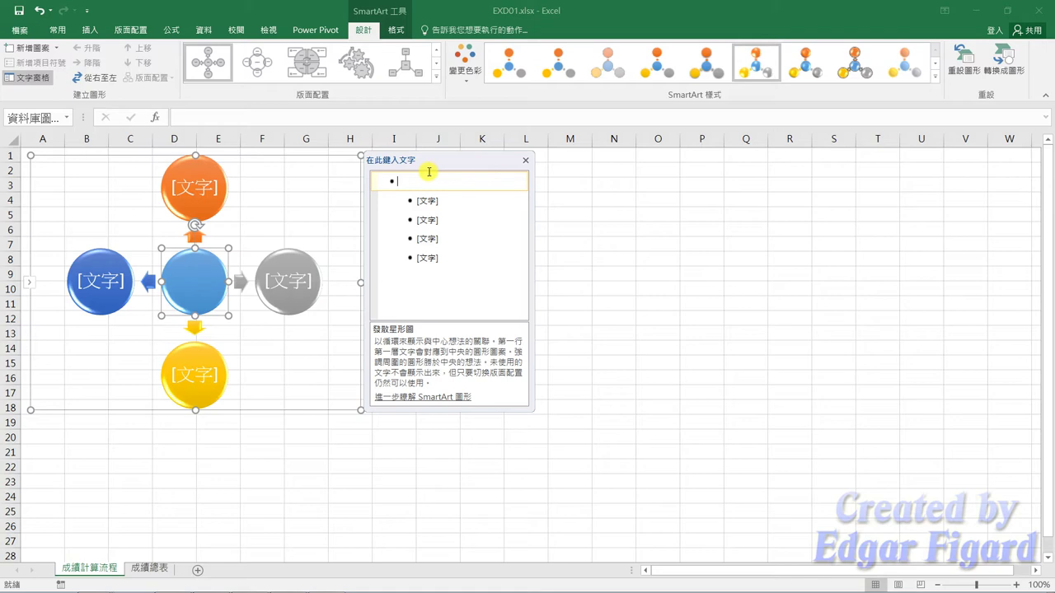
pyautogui.write('ㄎ')
pyautogui.press('BackSpace')
pyautogui.write('竹')
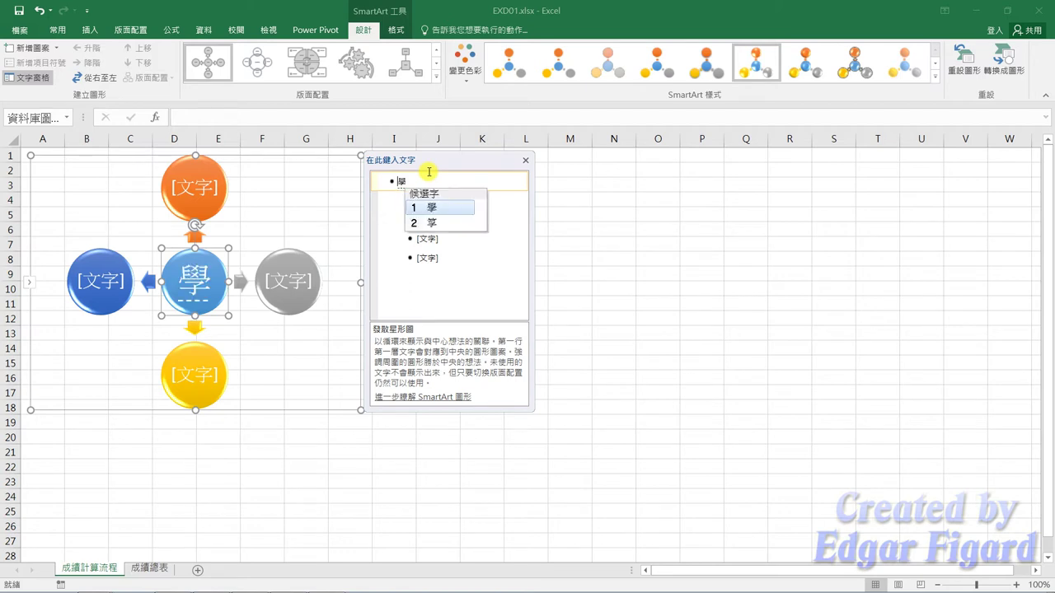
pyautogui.write('學期成績')
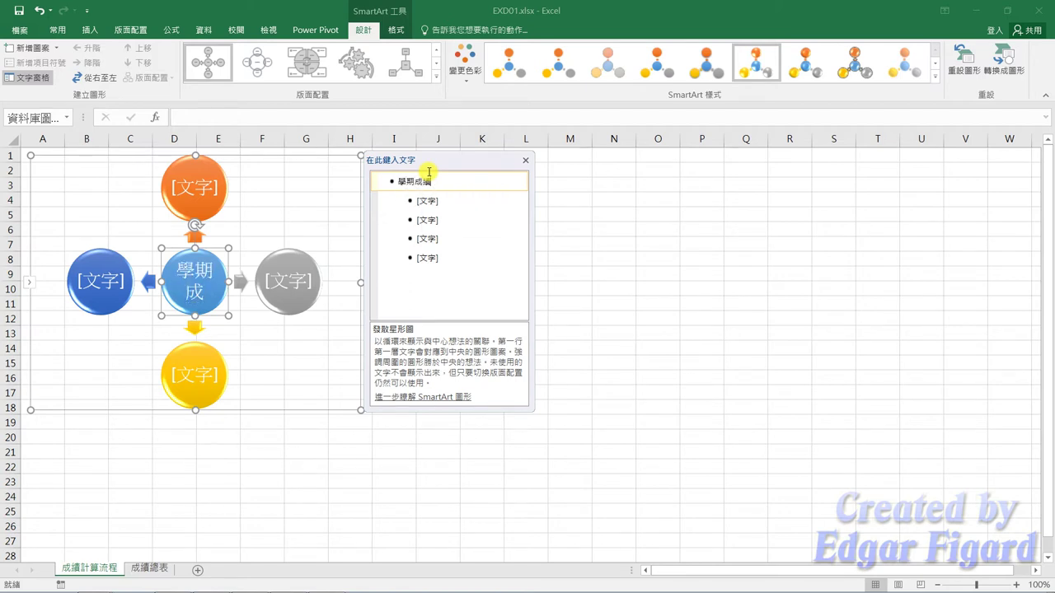
pyautogui.click(440, 200)
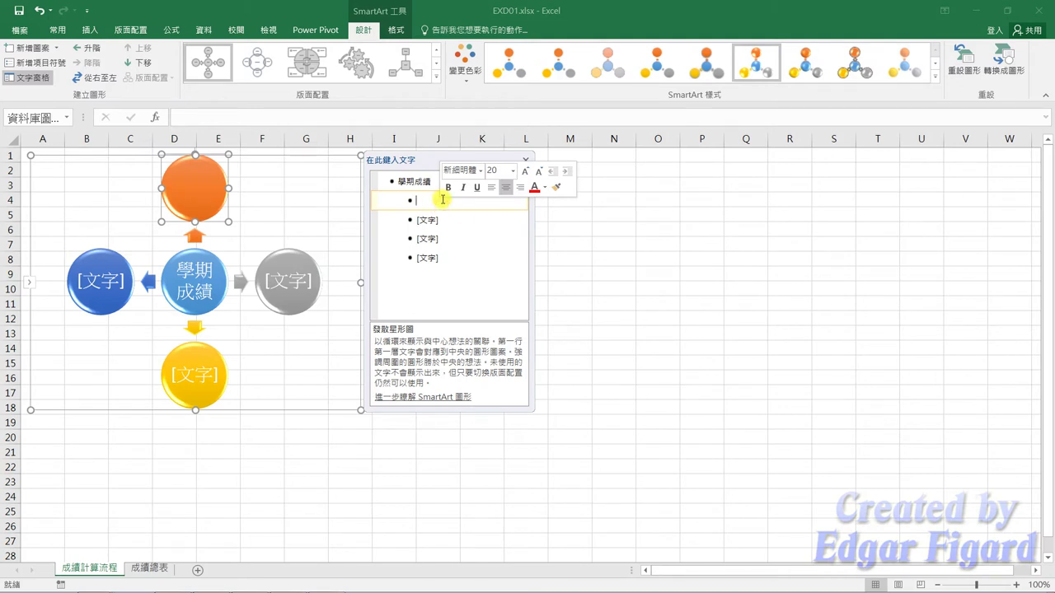
pyautogui.write('第一次')
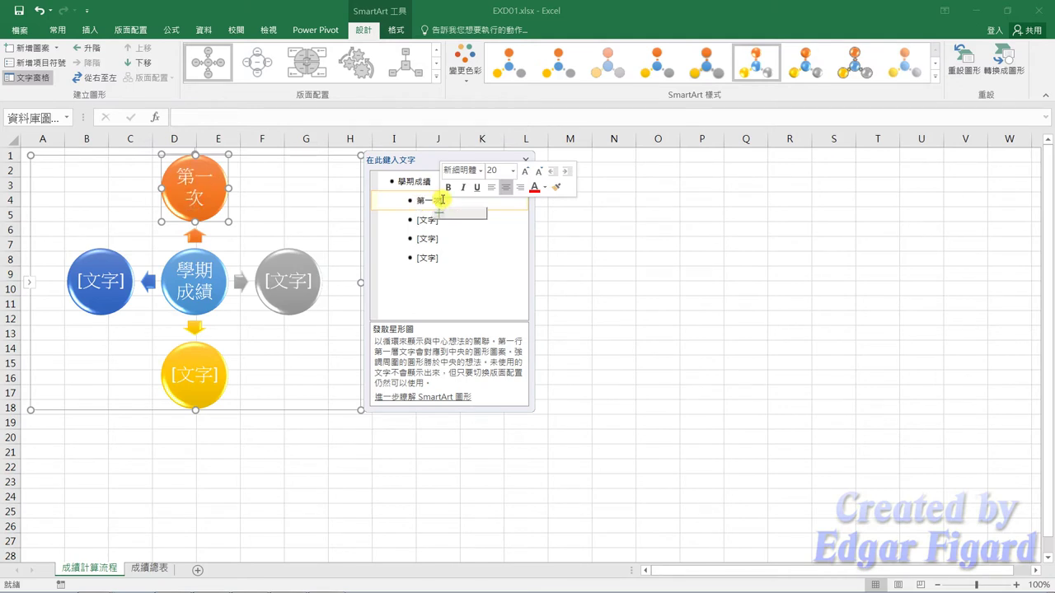
pyautogui.write('定期考')
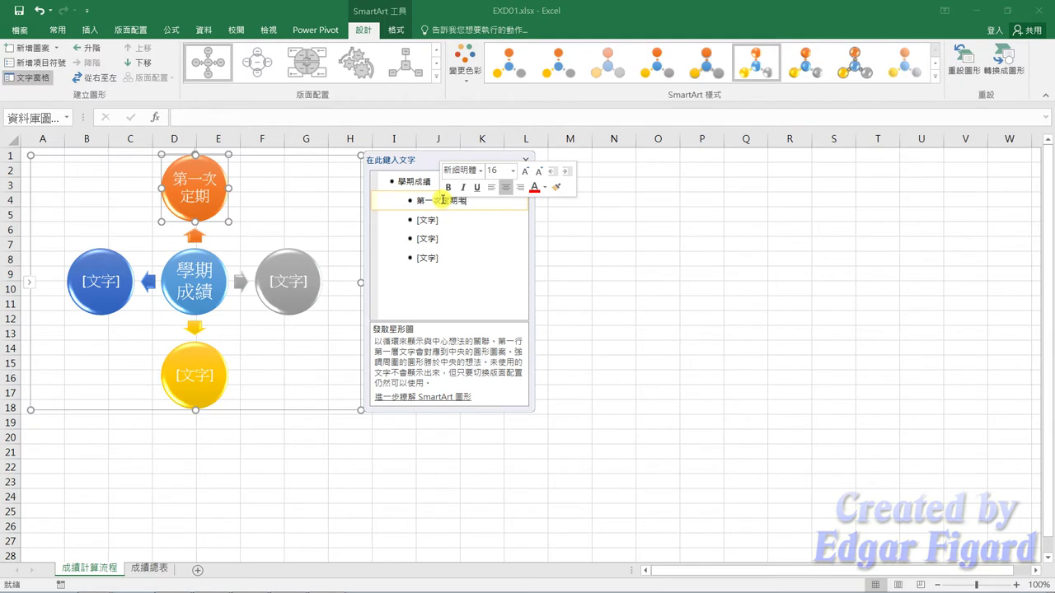
pyautogui.write('查')
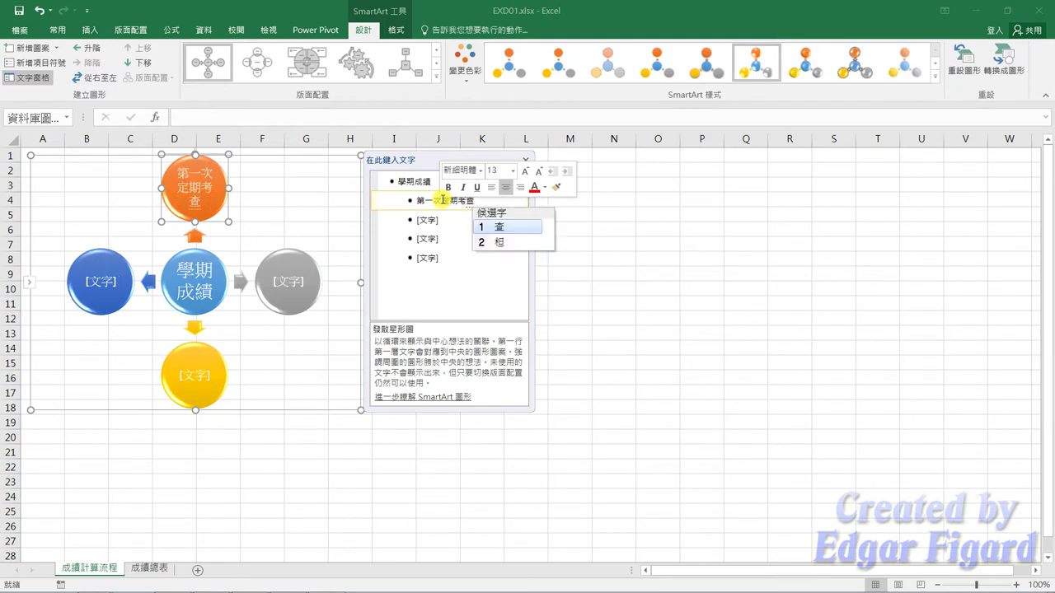
# Step: Label the grey and yellow circles 第二次 and 第三次定期考查, and the left circle 日常考查
pyautogui.moveTo(414, 201); pyautogui.dragTo(486, 202)
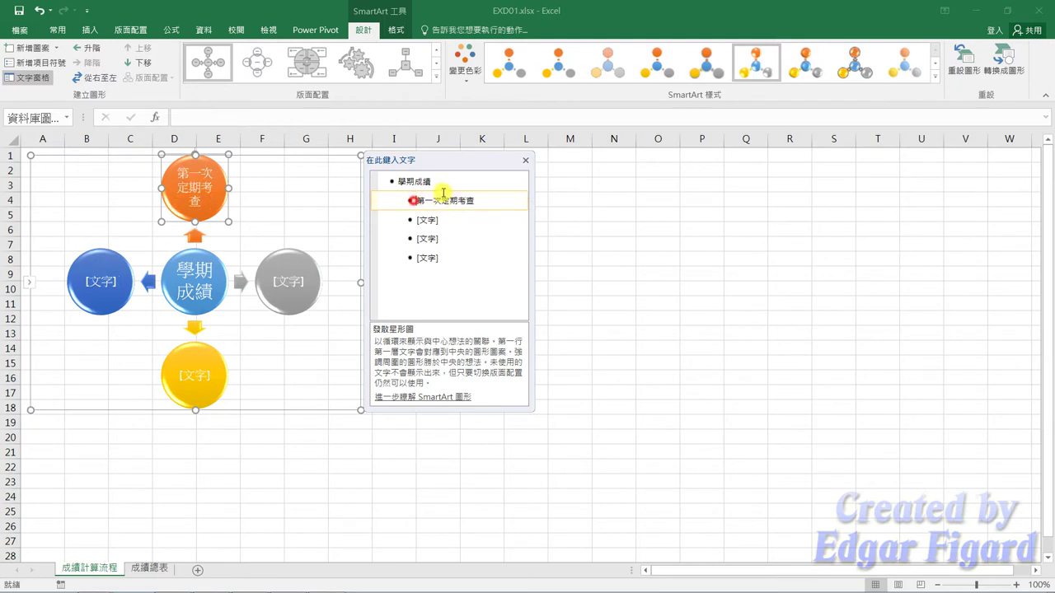
pyautogui.hotkey('ctrl', 'c')
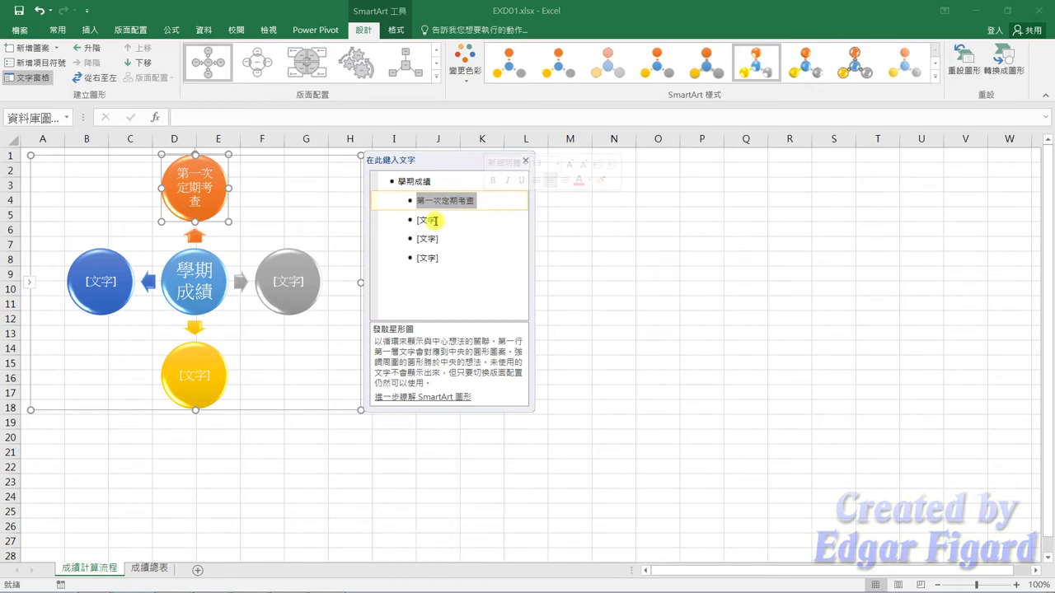
pyautogui.click(427, 220)
pyautogui.hotkey('ctrl', 'v')
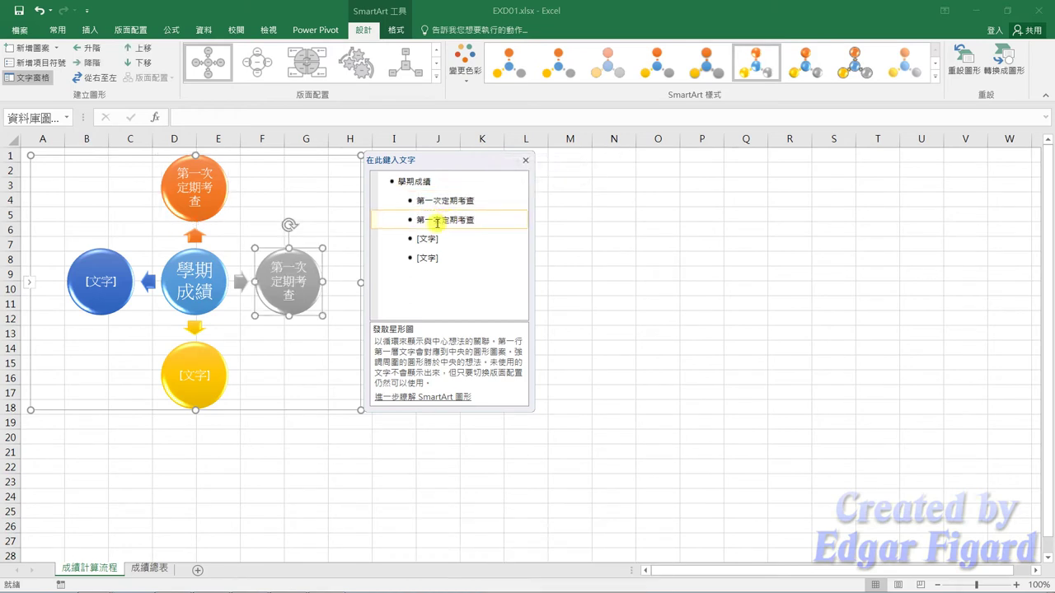
pyautogui.doubleClick(427, 220)
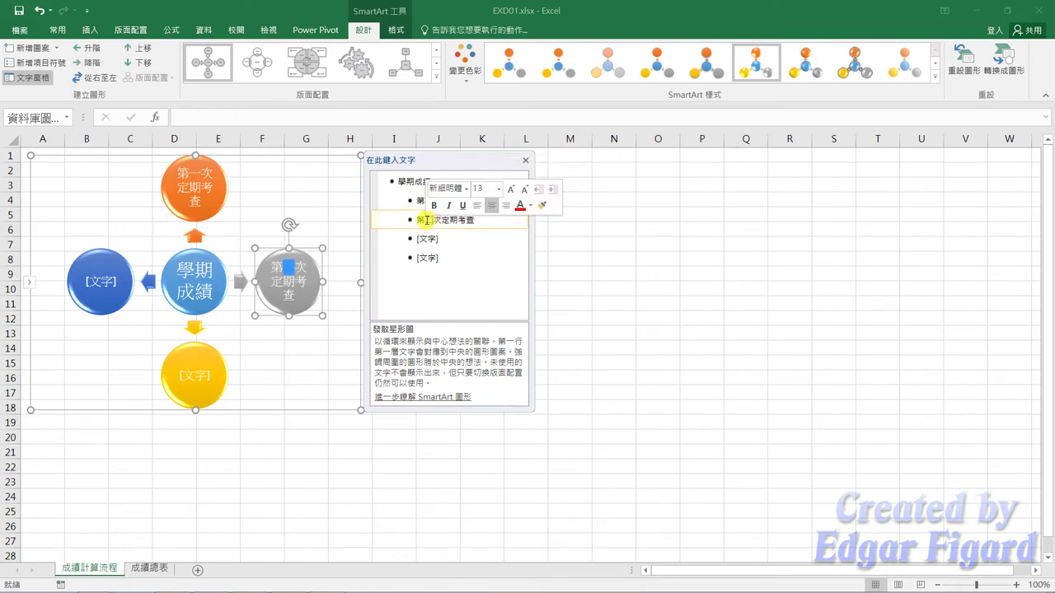
pyautogui.write('二')
pyautogui.click(428, 238)
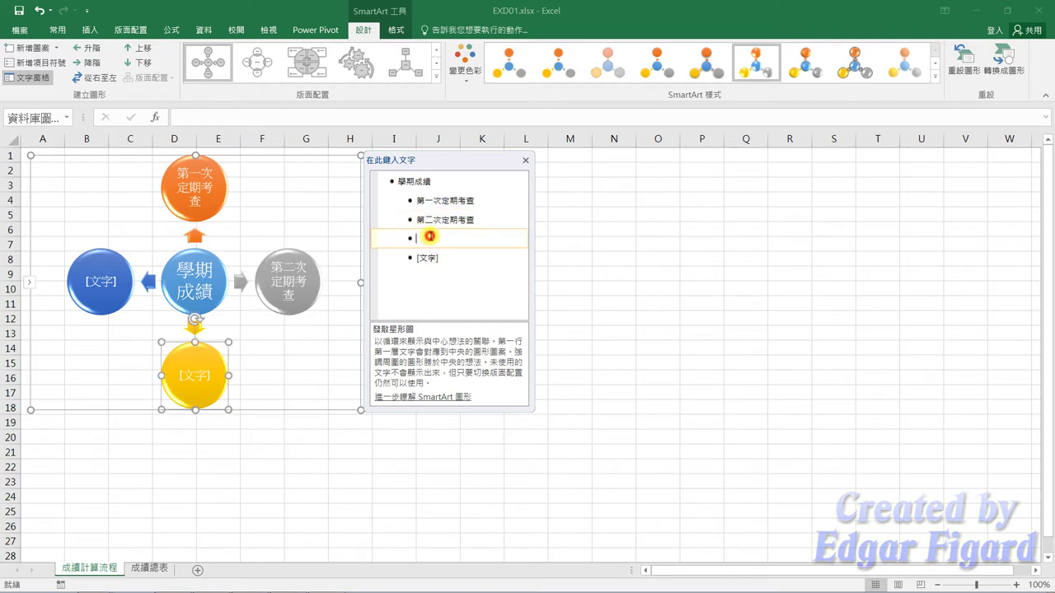
pyautogui.hotkey('ctrl', 'v')
pyautogui.doubleClick(427, 238)
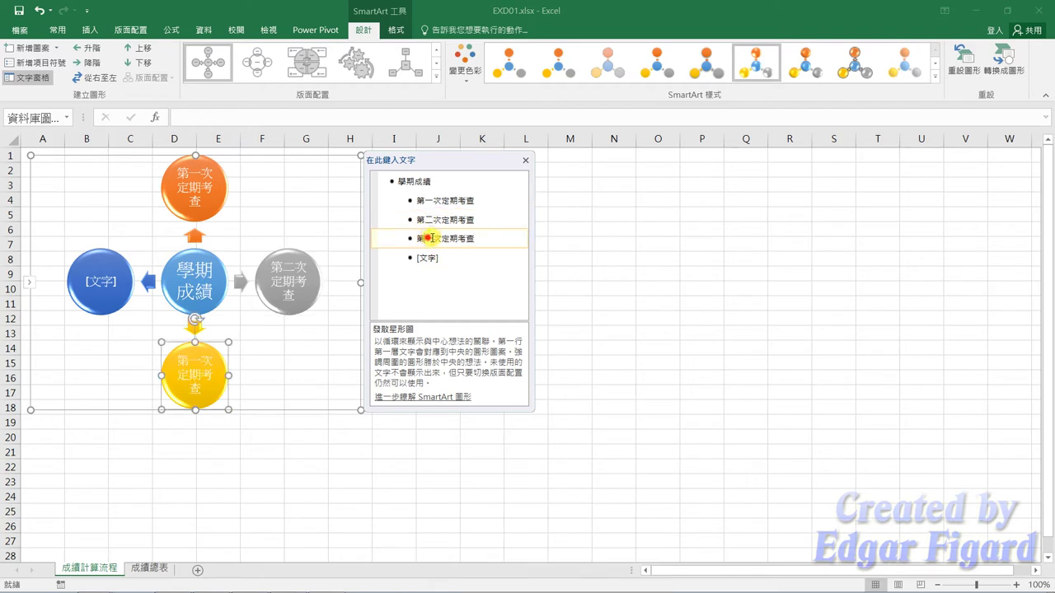
pyautogui.write('三')
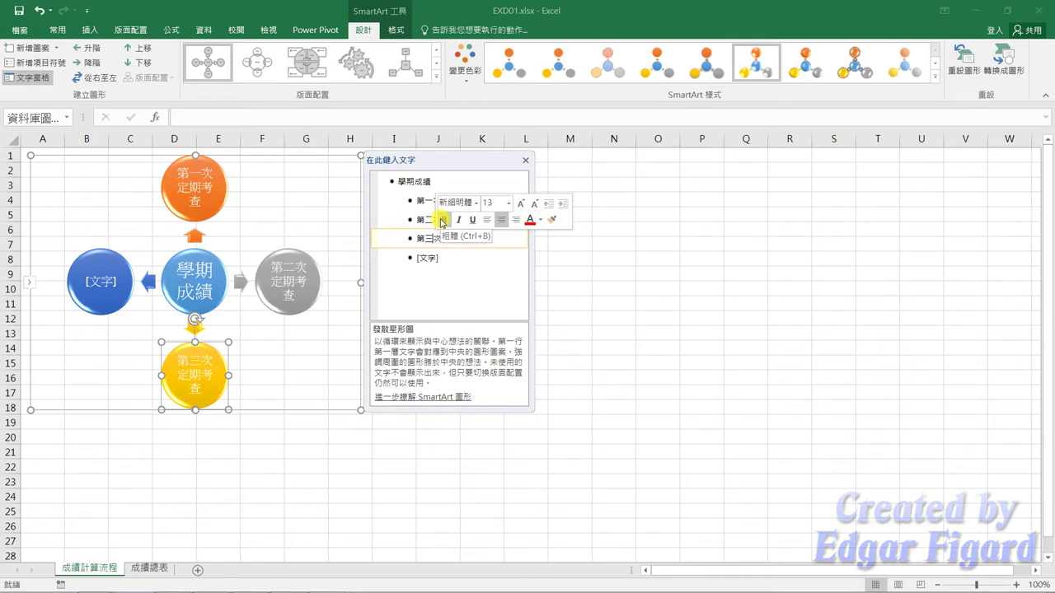
pyautogui.click(452, 257)
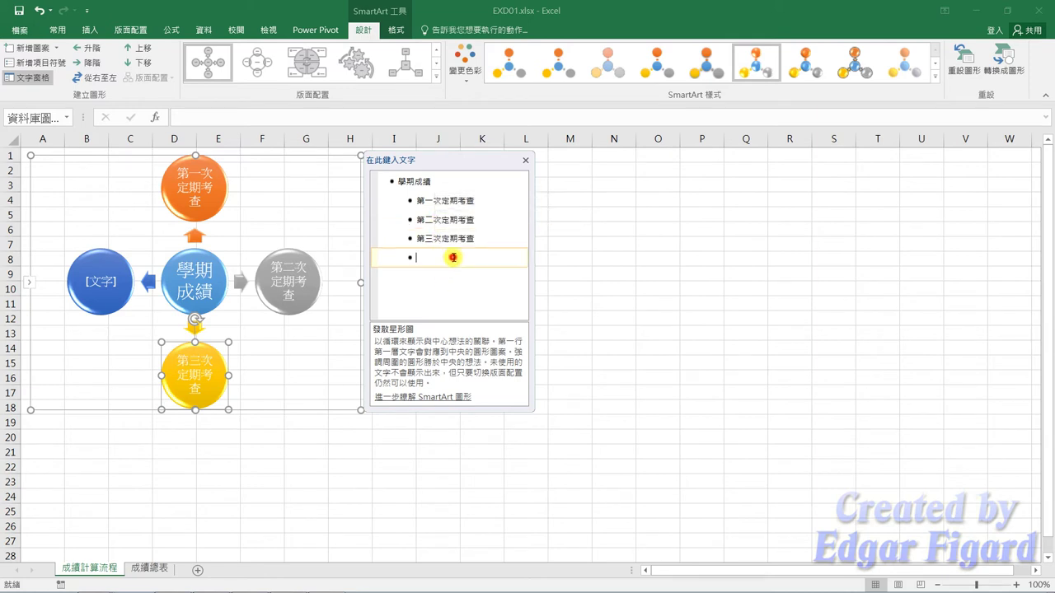
pyautogui.write('日')
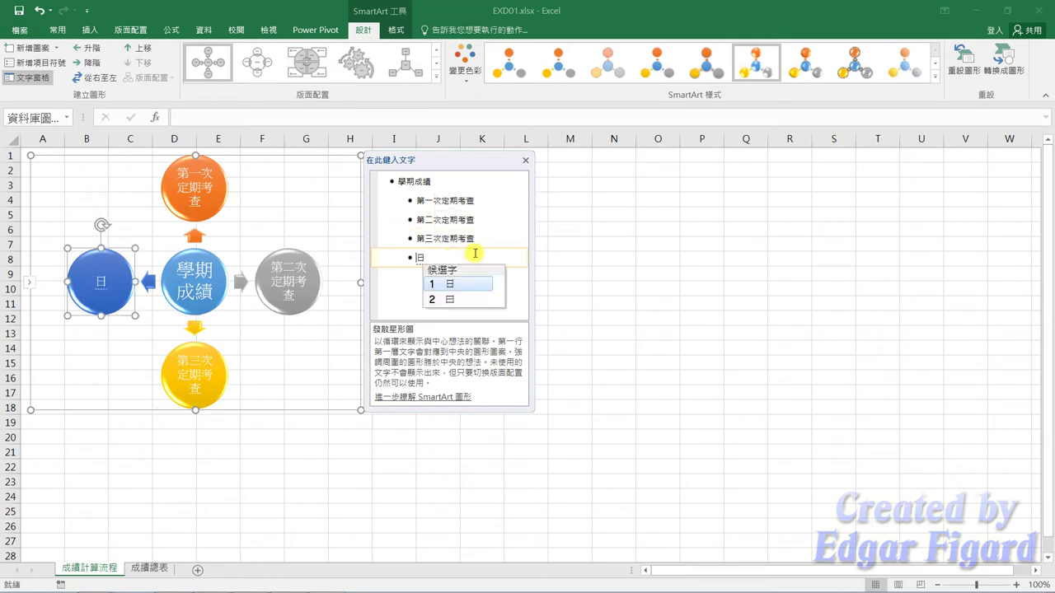
pyautogui.write('常')
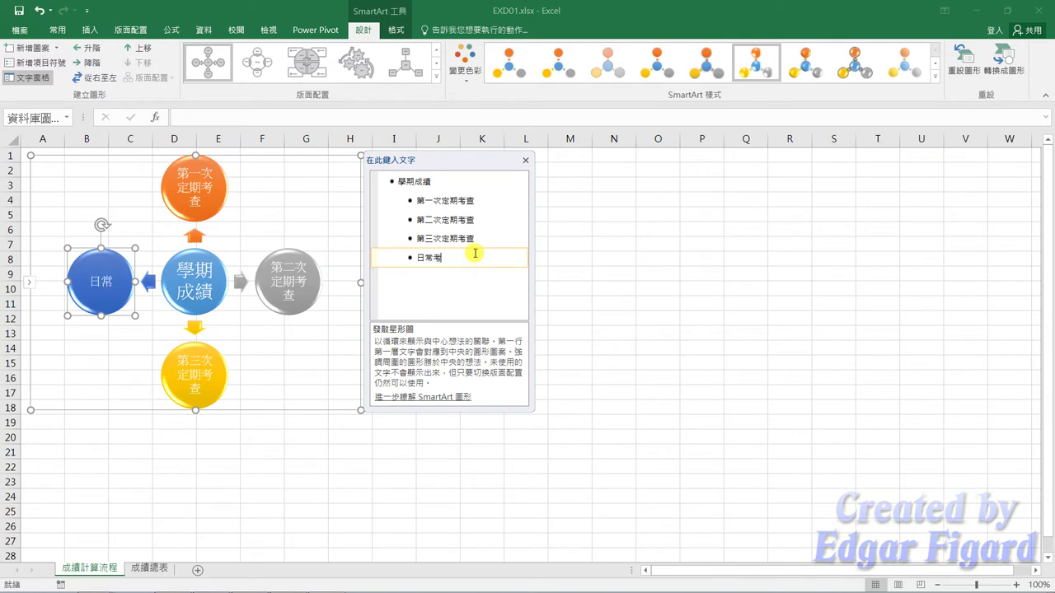
pyautogui.write('考查')
# Step: Set the diagram text to 微軟正黑體 at size 11
pyautogui.click(525, 160)
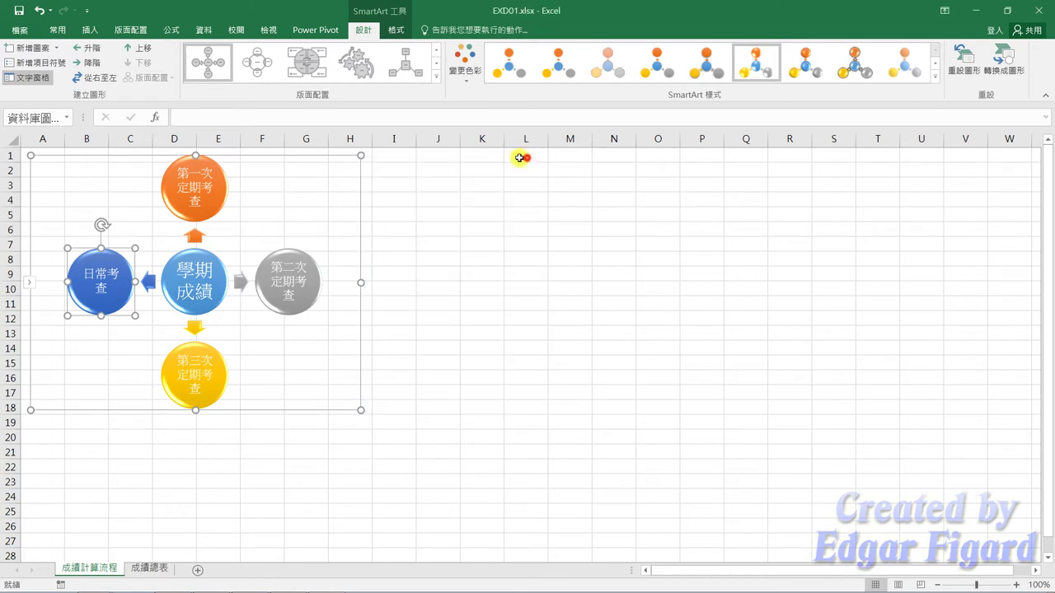
pyautogui.click(286, 158)
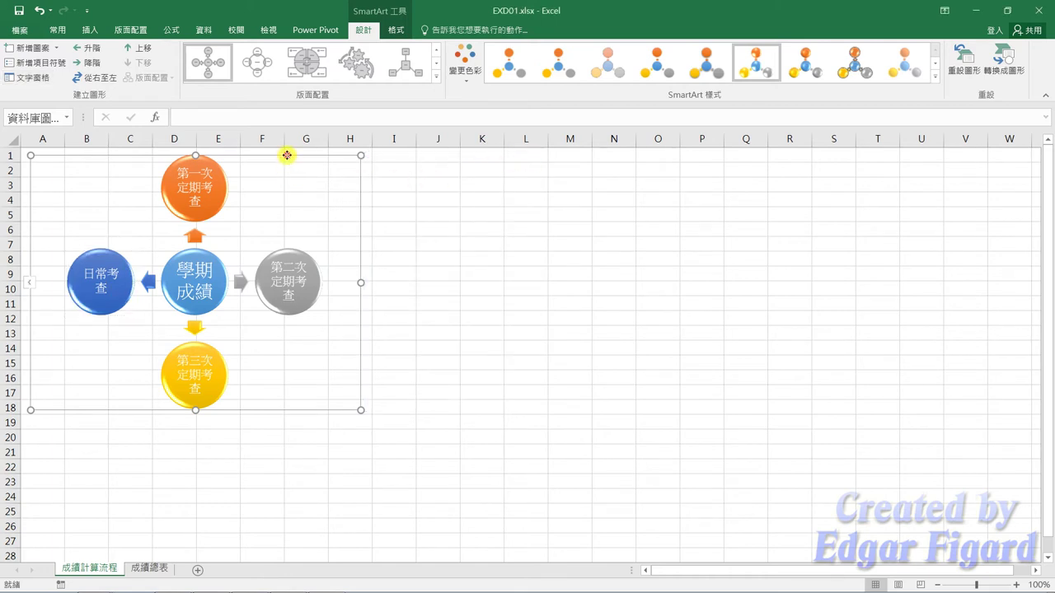
pyautogui.click(64, 35)
pyautogui.click(177, 55)
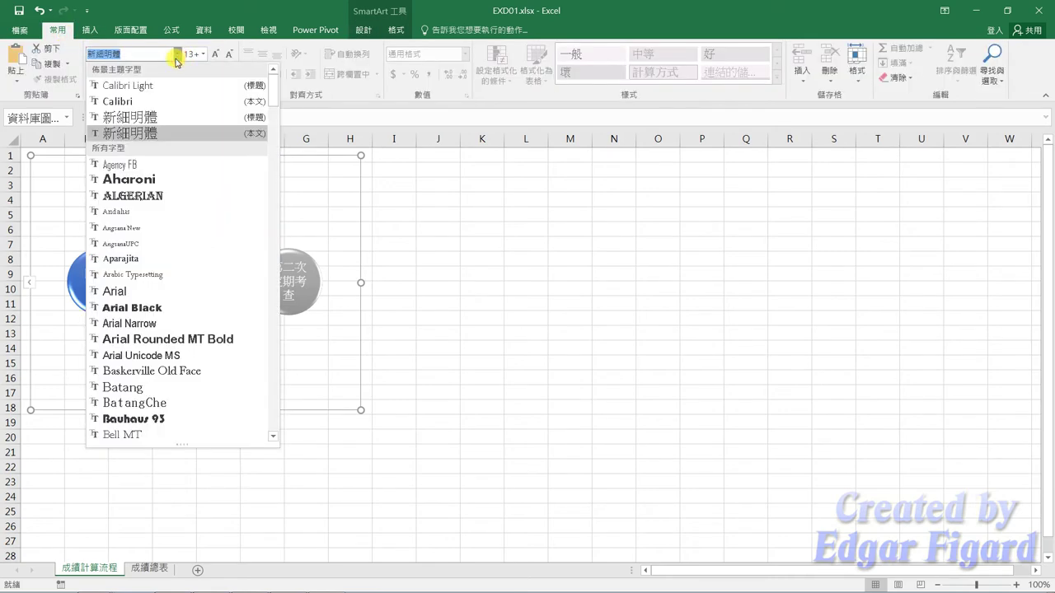
pyautogui.moveTo(273, 85)
pyautogui.mouseDown()
pyautogui.moveTo(246, 390)
pyautogui.moveTo(255, 420)
pyautogui.mouseUp()
pyautogui.click(175, 384)
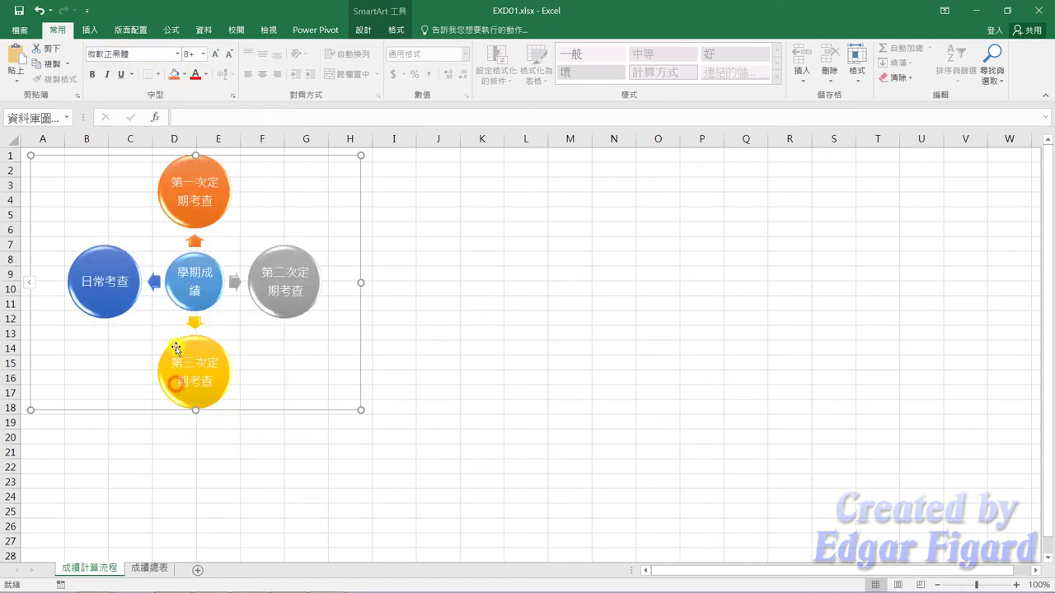
pyautogui.click(190, 54)
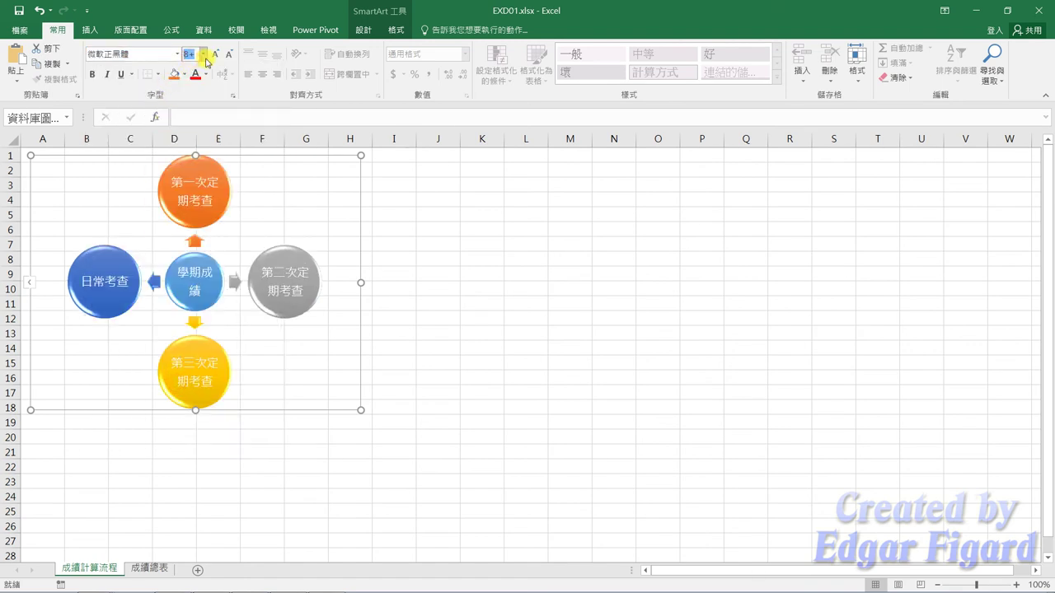
pyautogui.write('11')
pyautogui.press('Return')
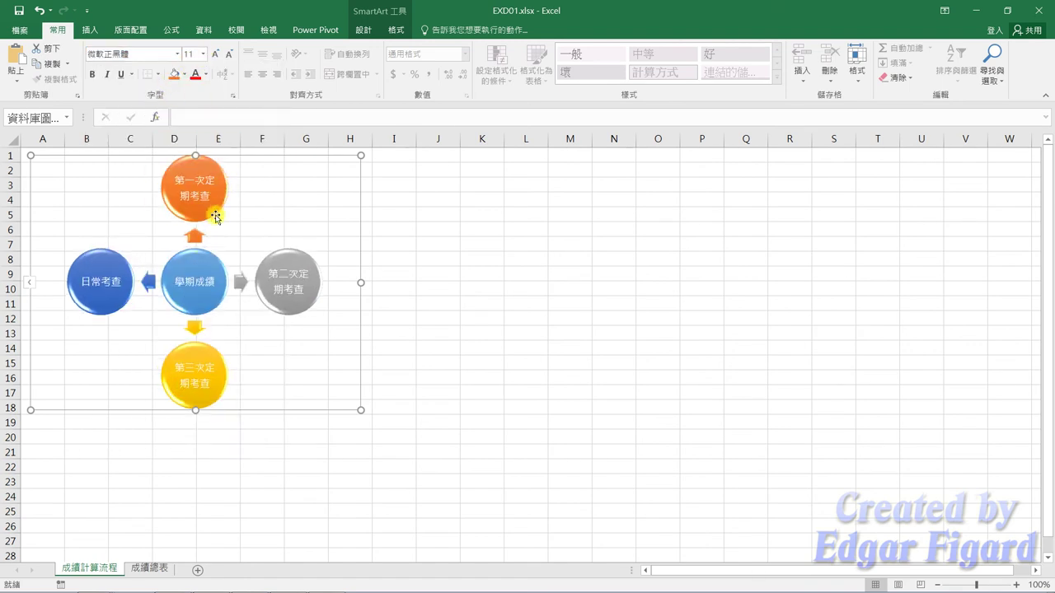
# Step: Enlarge the central 學期成績 circle's text to 18 pt
pyautogui.click(197, 255)
pyautogui.click(189, 53)
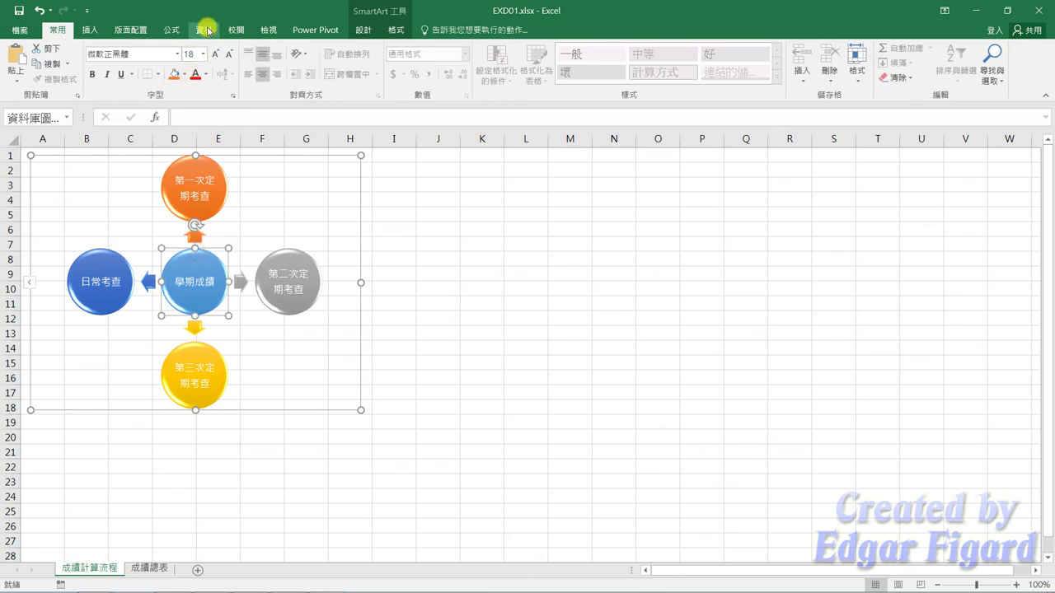
pyautogui.press('Return')
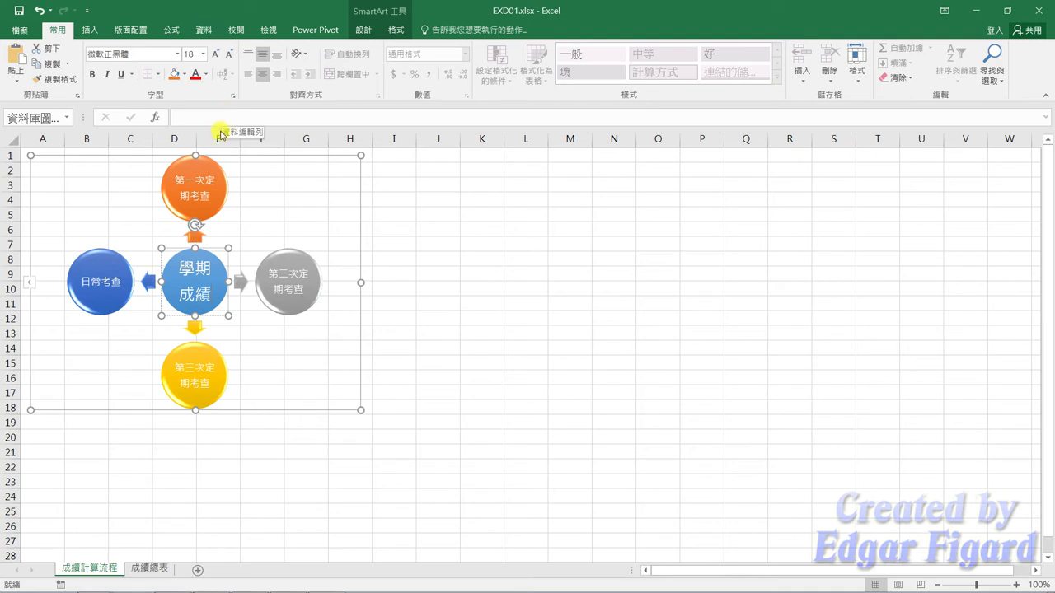
# Step: Split the exam circles' labels into 第X次 over 定期考查 and highlight the centre 學期成績 text
pyautogui.click(205, 182)
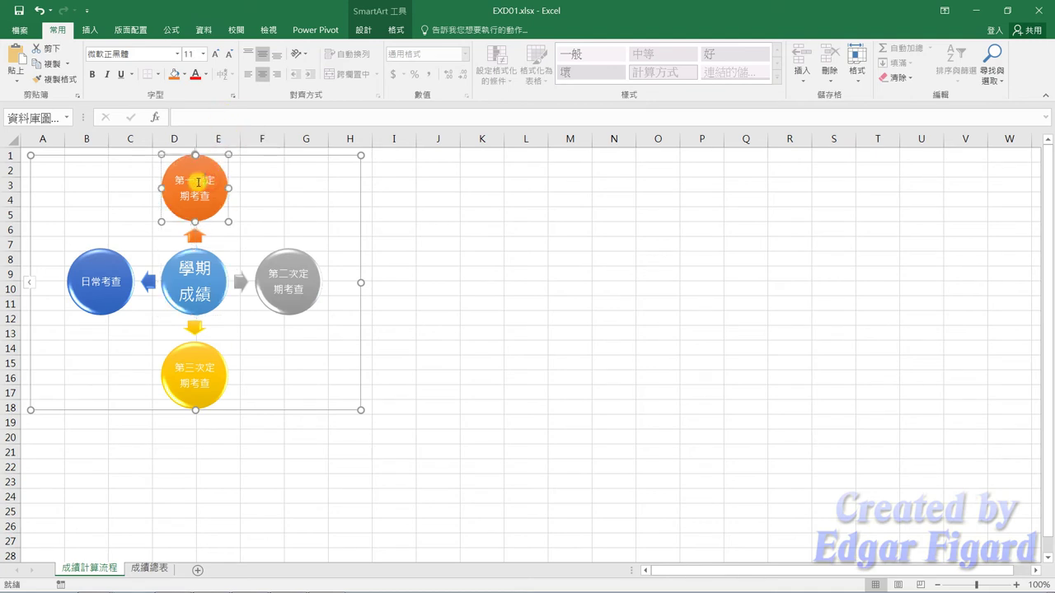
pyautogui.click(299, 272)
pyautogui.click(294, 280)
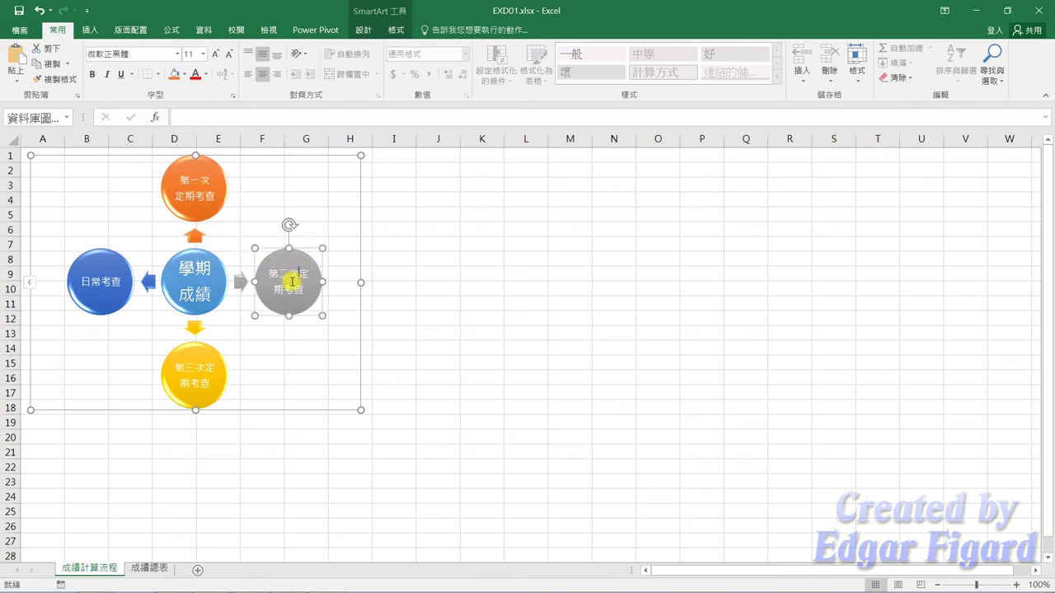
pyautogui.click(201, 369)
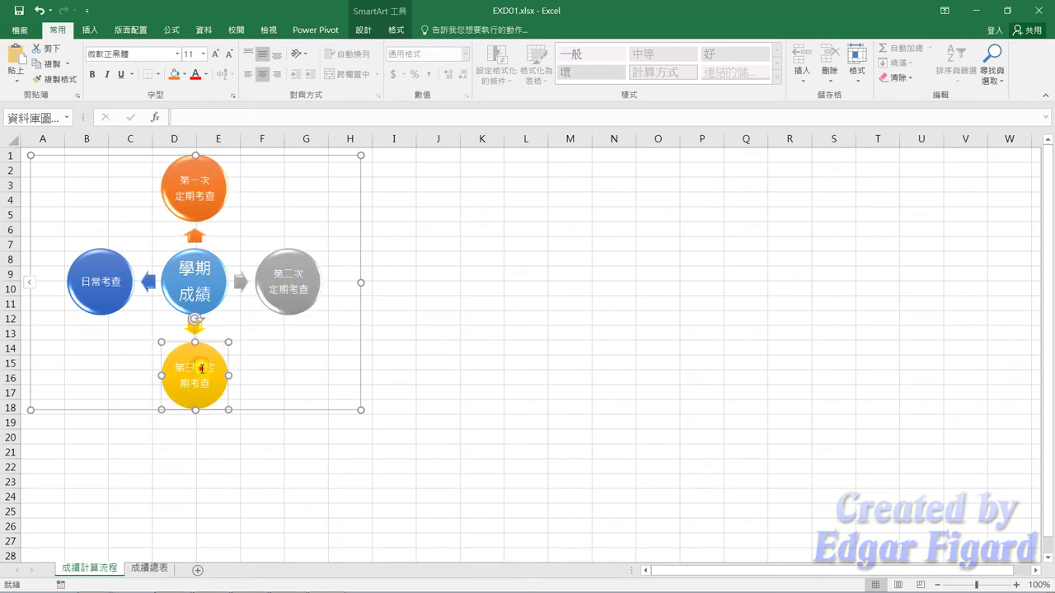
pyautogui.click(202, 369)
pyautogui.click(177, 264)
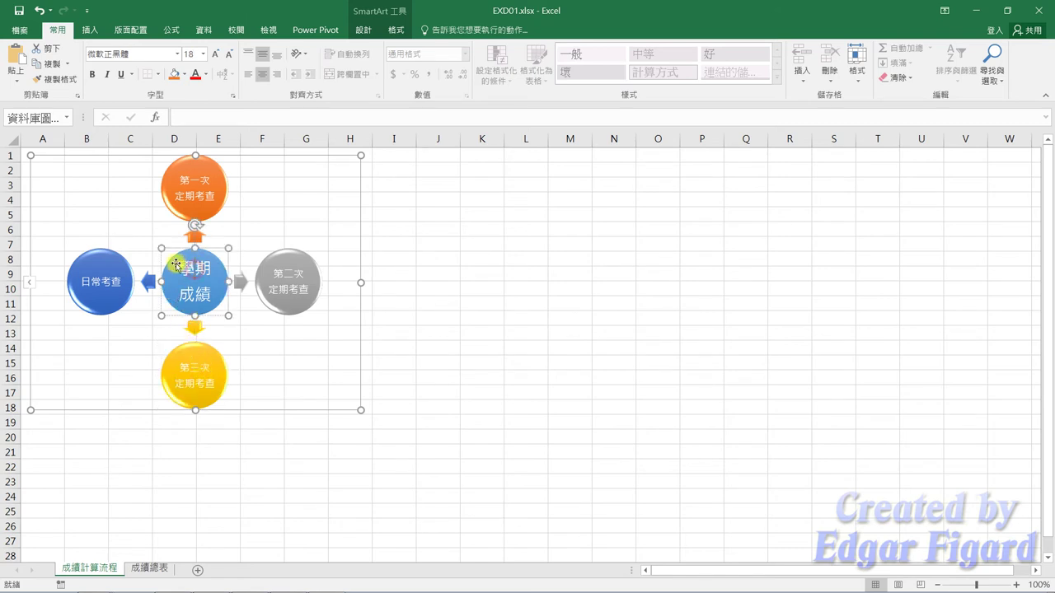
pyautogui.moveTo(176, 264)
pyautogui.mouseDown()
pyautogui.moveTo(208, 280)
pyautogui.moveTo(202, 270)
pyautogui.moveTo(219, 301)
pyautogui.mouseUp()
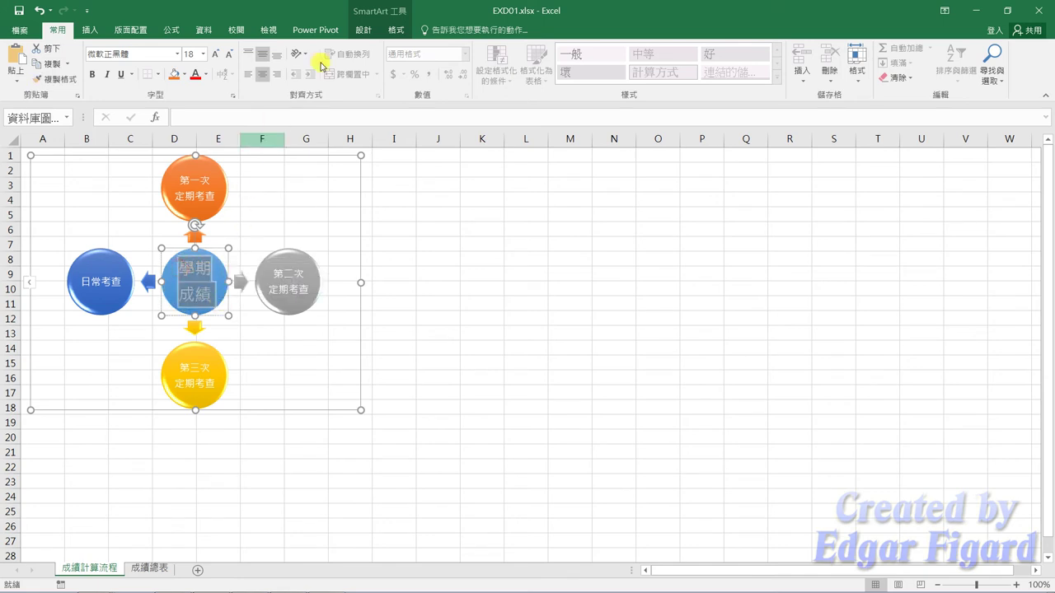
# Step: Apply WordArt style Fill Black, Text 1, Outline Background 1, Hard Shadow to 學期成績
pyautogui.click(395, 31)
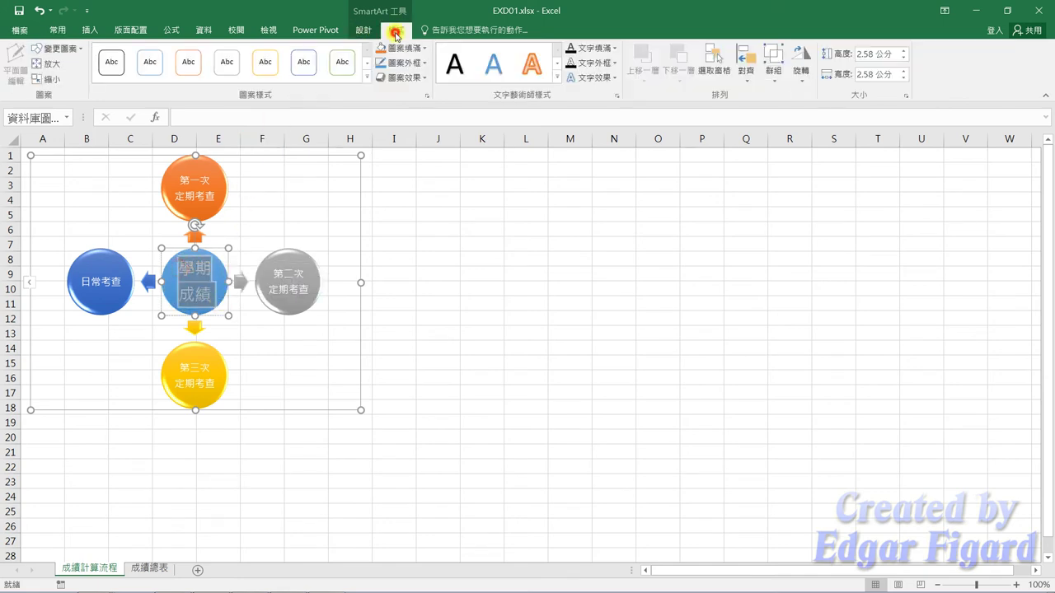
pyautogui.click(556, 77)
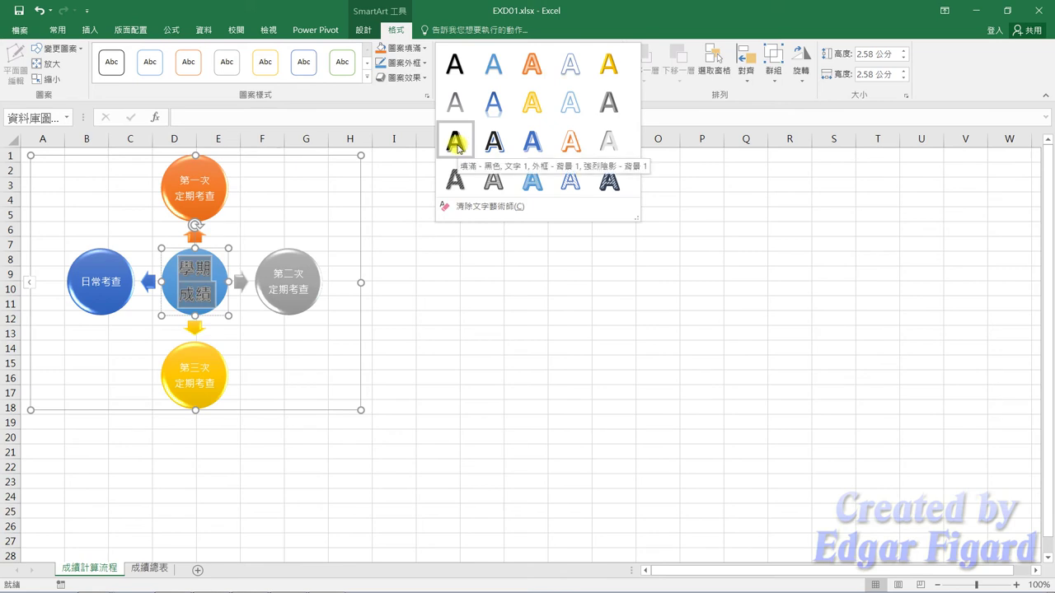
pyautogui.click(457, 149)
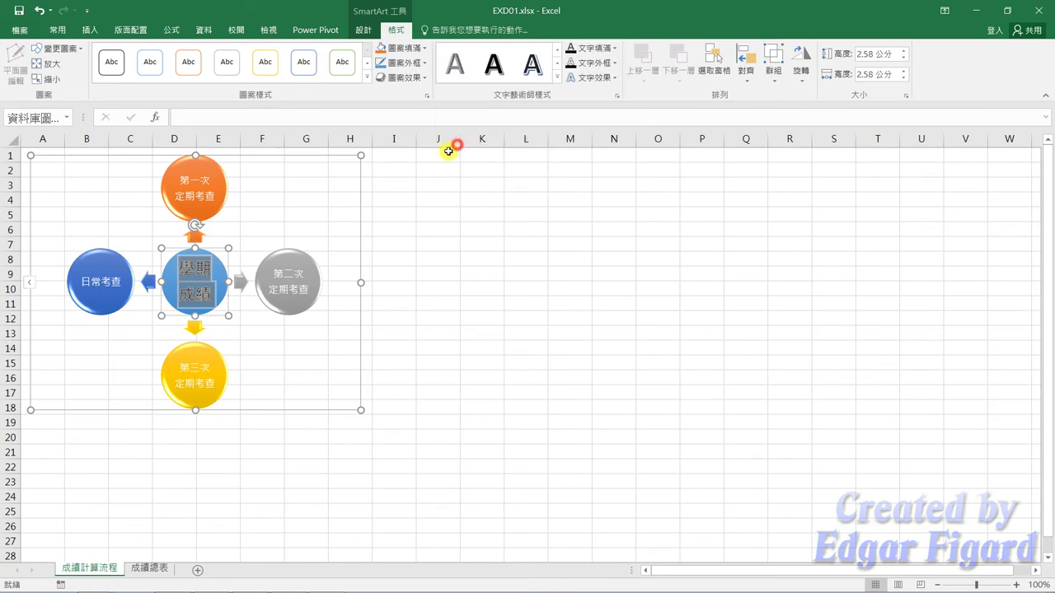
pyautogui.click(406, 197)
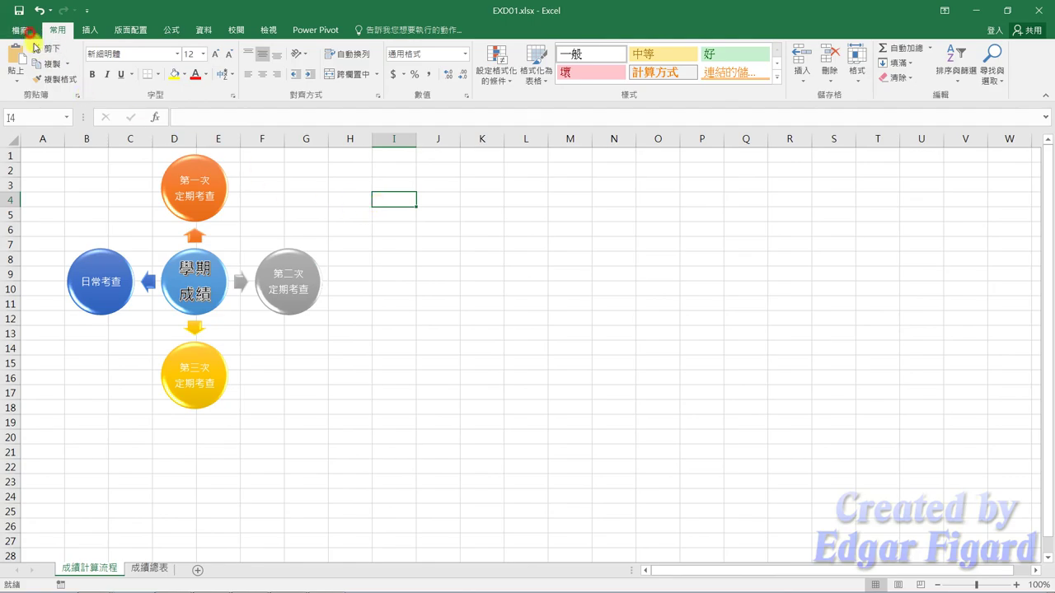
# Step: Save the workbook as EXa01.xlsx in the EX01 folder
pyautogui.click(23, 30)
pyautogui.click(42, 152)
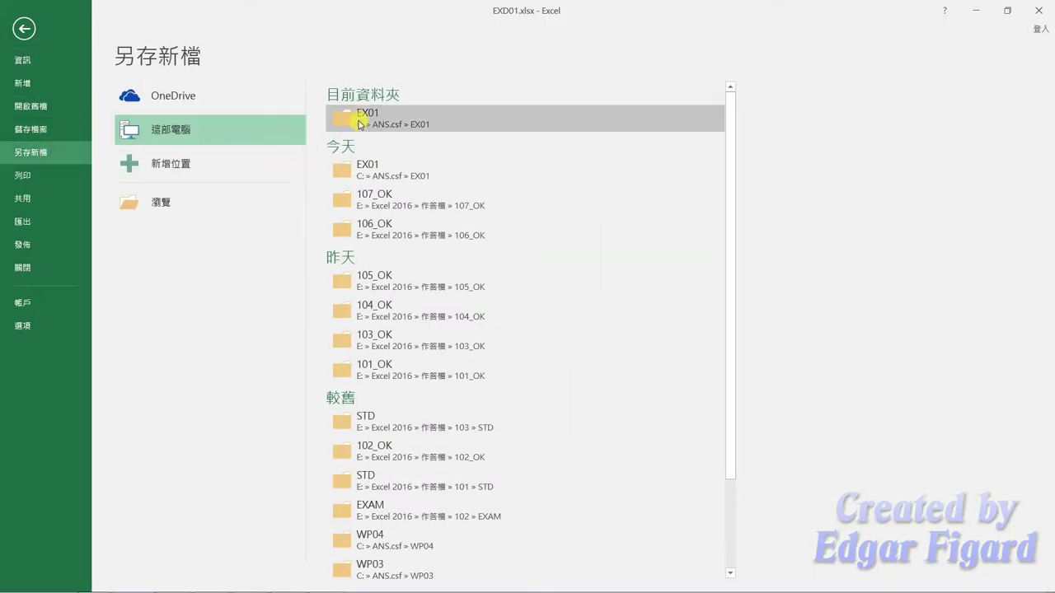
pyautogui.click(358, 120)
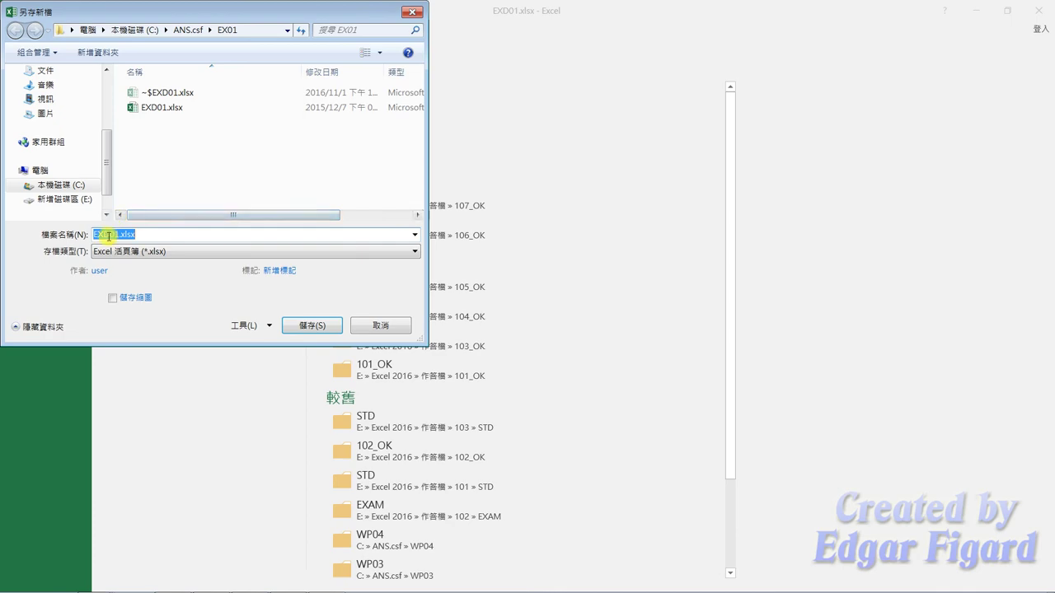
pyautogui.click(106, 235)
pyautogui.press('BackSpace')
pyautogui.write('a')
pyautogui.click(287, 325)
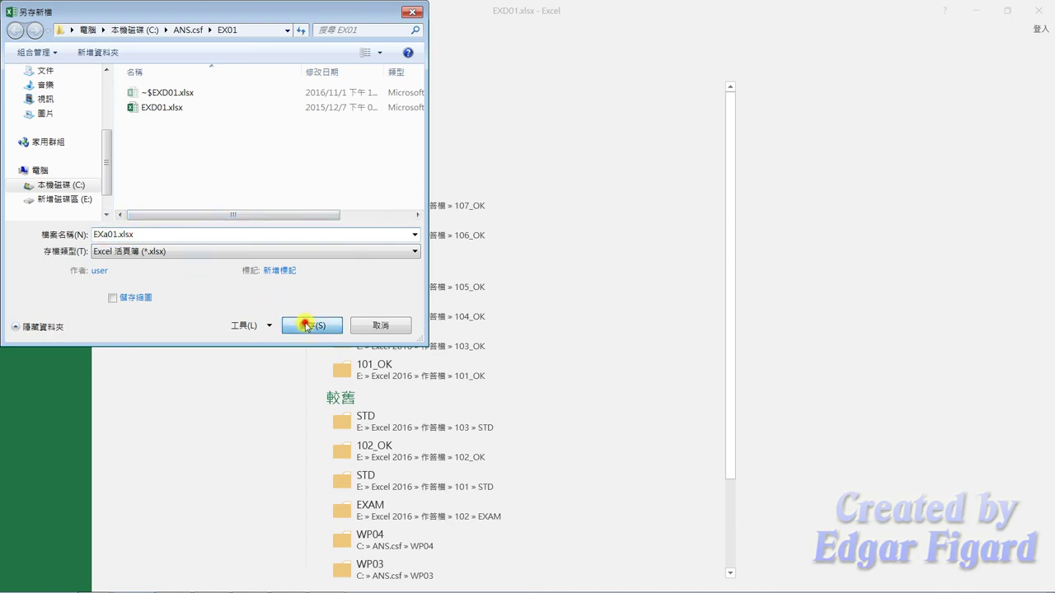
# Step: Close Excel and grade EXCEL 2016 question 107 in TQC, confirming a 10/10 score
pyautogui.click(1036, 12)
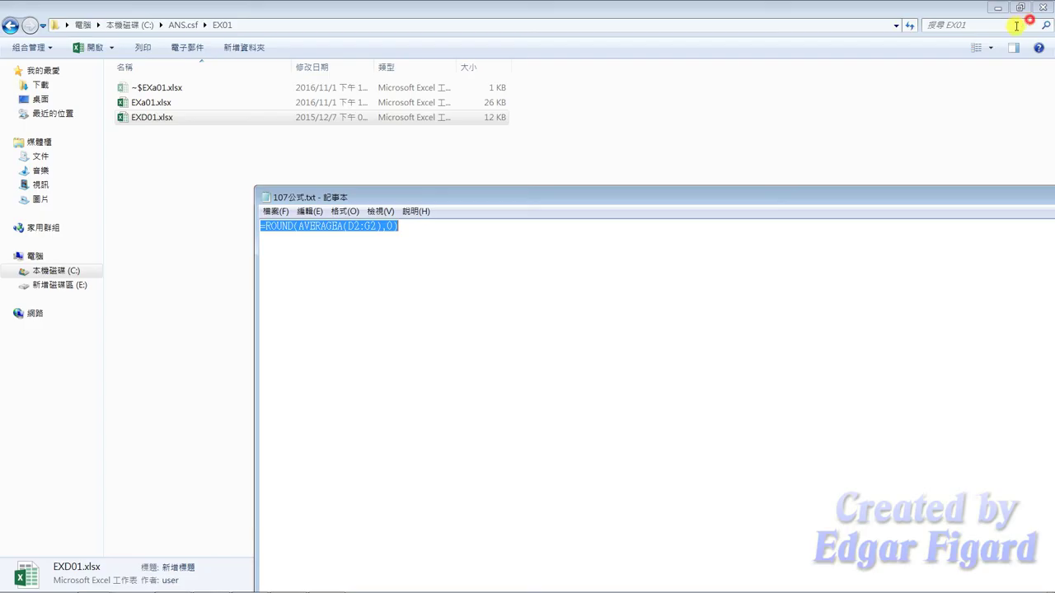
pyautogui.click(995, 8)
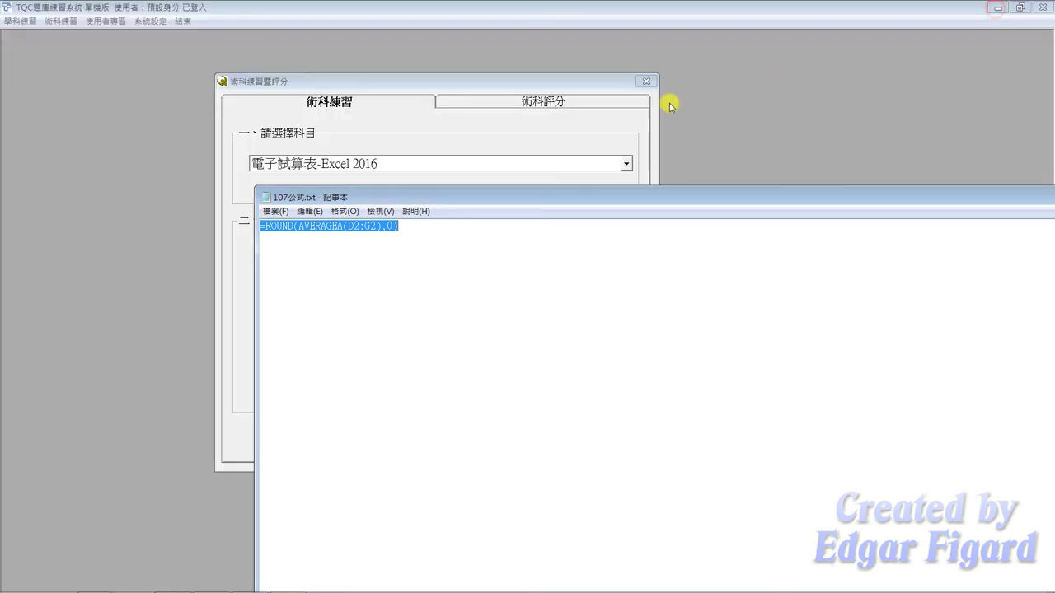
pyautogui.click(577, 105)
pyautogui.click(352, 435)
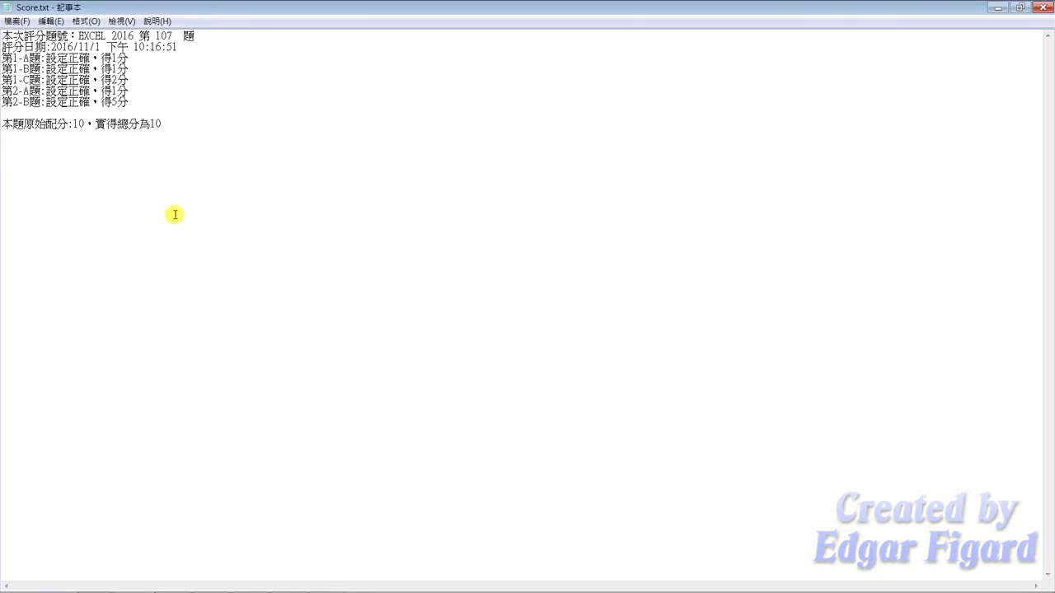
pyautogui.moveTo(4, 123); pyautogui.dragTo(169, 123)
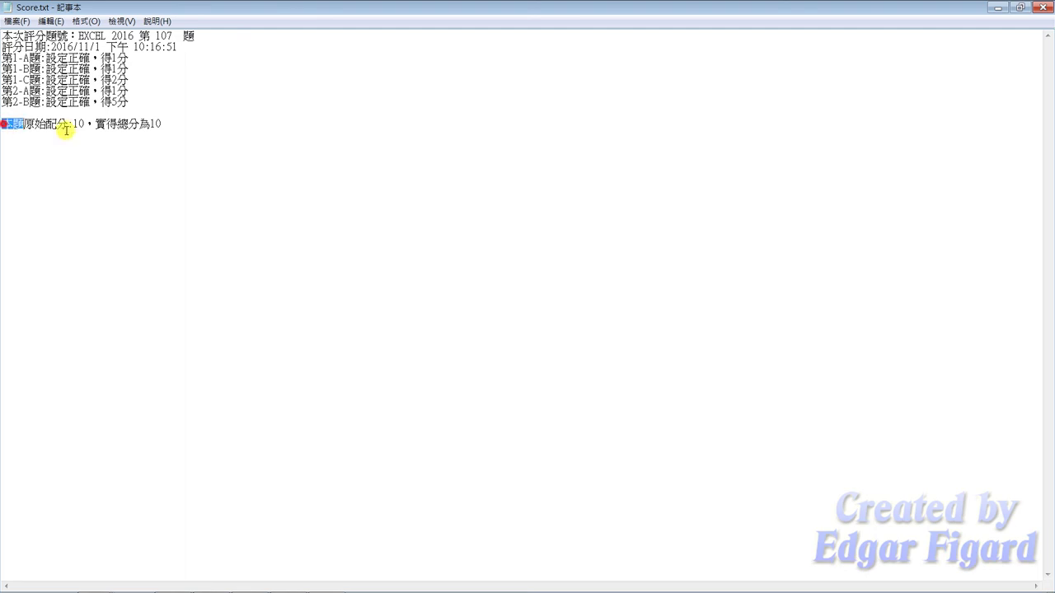